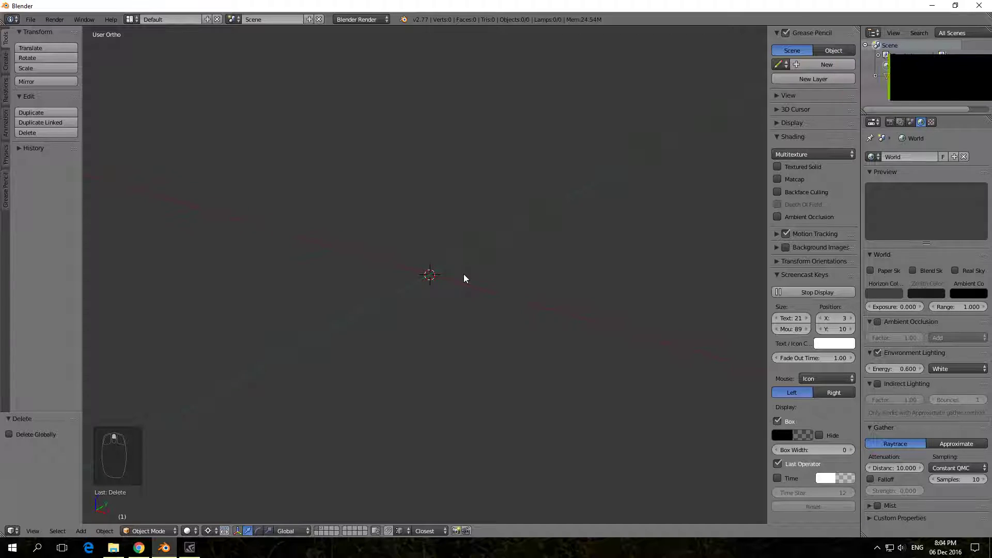
# Add a cube and loop-cut it through the middle in Edit Mode.
pyautogui.hotkey('shift', 'a')
pyautogui.click(497, 284)
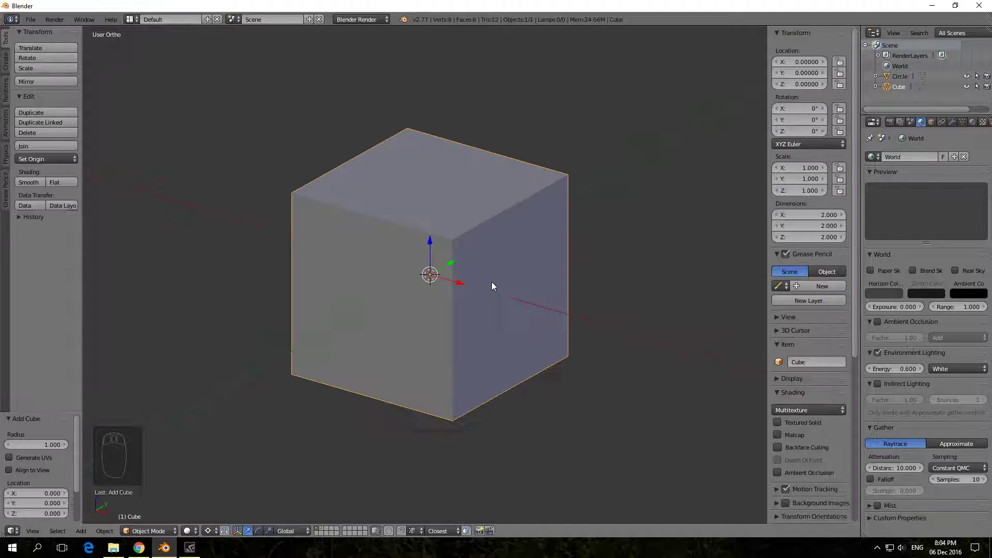
pyautogui.press('Tab')
pyautogui.hotkey('ctrl', 'r')
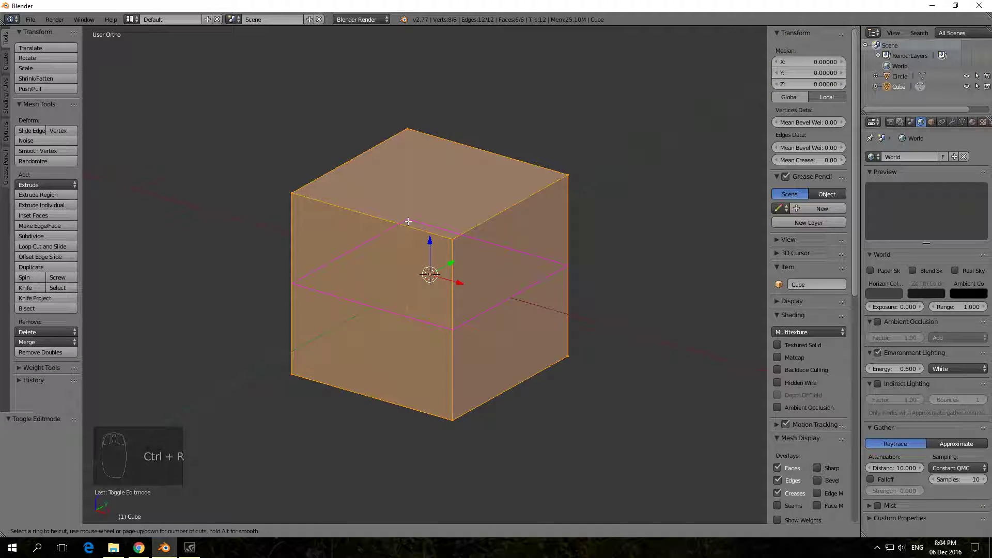
pyautogui.click(408, 225)
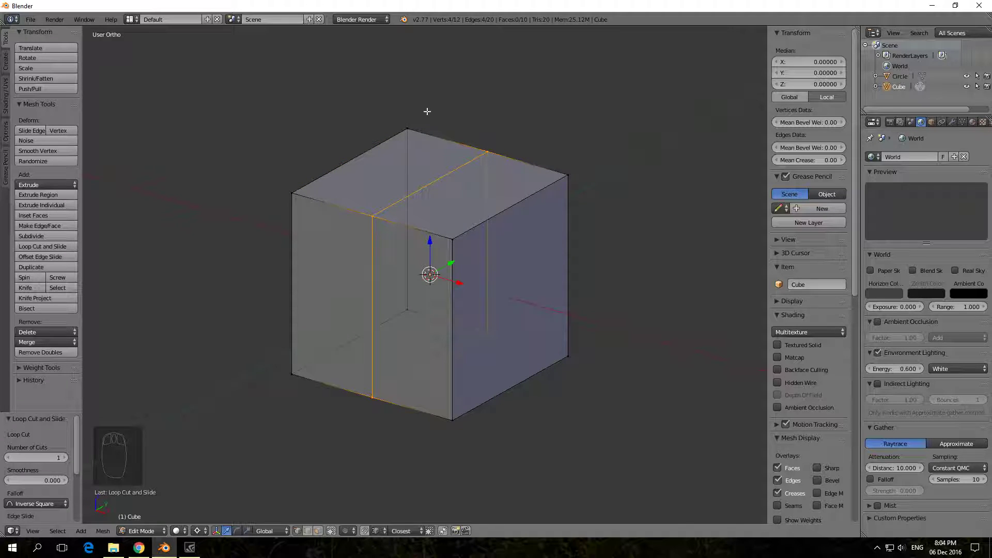
# Select the left half's vertices and delete them, leaving an open half-box.
pyautogui.rightClick(415, 122)
pyautogui.keyDown('shift'); pyautogui.rightClick(293, 180); pyautogui.keyUp('shift')
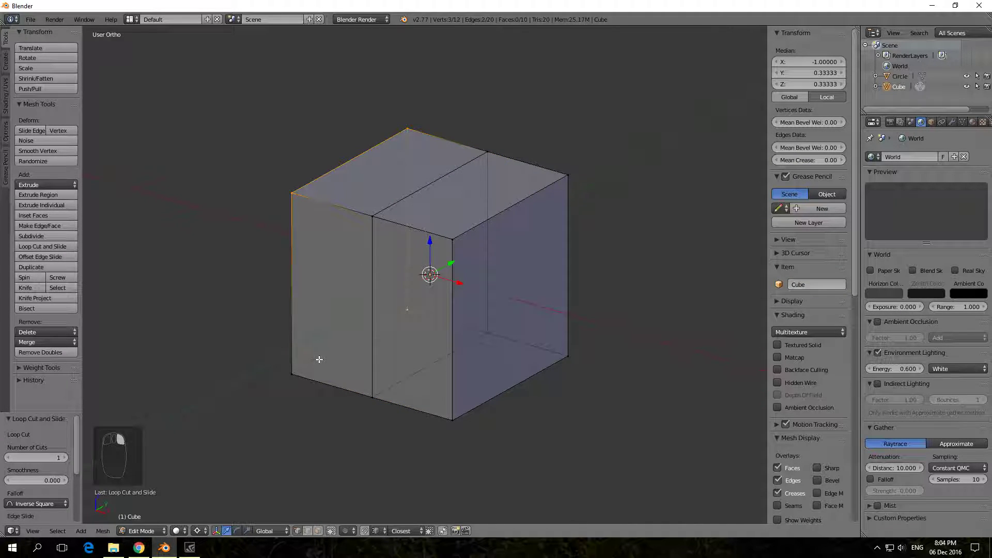
pyautogui.keyDown('shift'); pyautogui.rightClick(287, 377); pyautogui.keyUp('shift')
pyautogui.press('x')
pyautogui.click(248, 381)
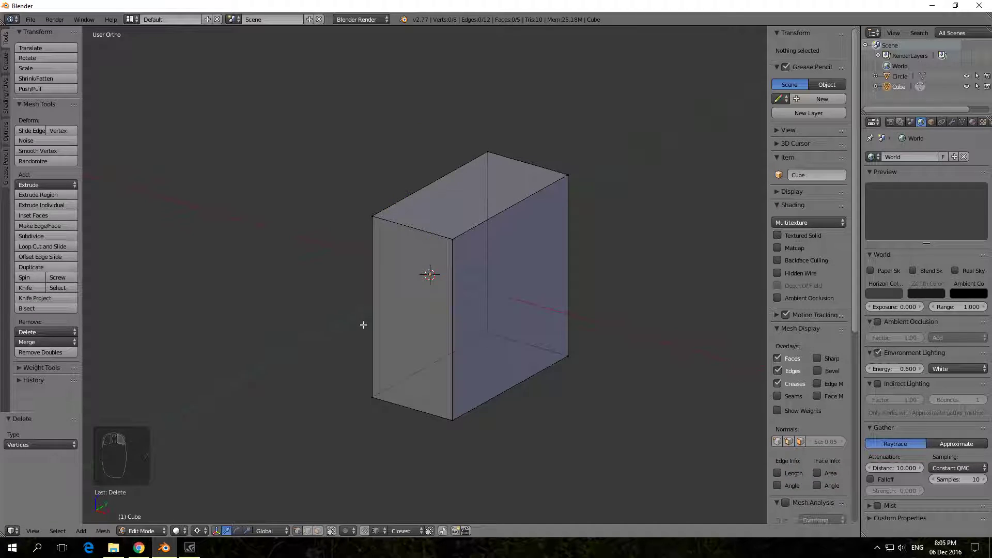
# Inspect the half-box from several angles and select all of its vertices.
pyautogui.moveTo(364, 325)
pyautogui.mouseDown(button='middle')
pyautogui.moveTo(402, 328)
pyautogui.moveTo(423, 315)
pyautogui.mouseUp(button='middle')
pyautogui.scroll(-1, 401, 329)
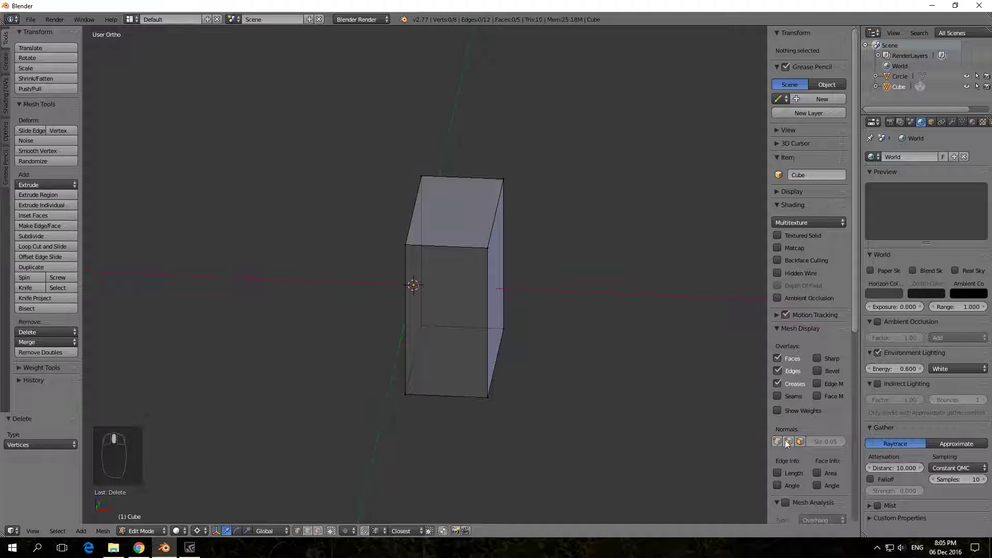
pyautogui.moveTo(541, 283)
pyautogui.mouseDown(button='middle')
pyautogui.moveTo(512, 279)
pyautogui.moveTo(496, 248)
pyautogui.moveTo(530, 256)
pyautogui.moveTo(496, 285)
pyautogui.moveTo(487, 281)
pyautogui.moveTo(497, 275)
pyautogui.mouseUp(button='middle')
pyautogui.press('KP_1')
pyautogui.moveTo(507, 241)
pyautogui.mouseDown(button='middle')
pyautogui.moveTo(521, 254)
pyautogui.moveTo(485, 273)
pyautogui.mouseUp(button='middle')
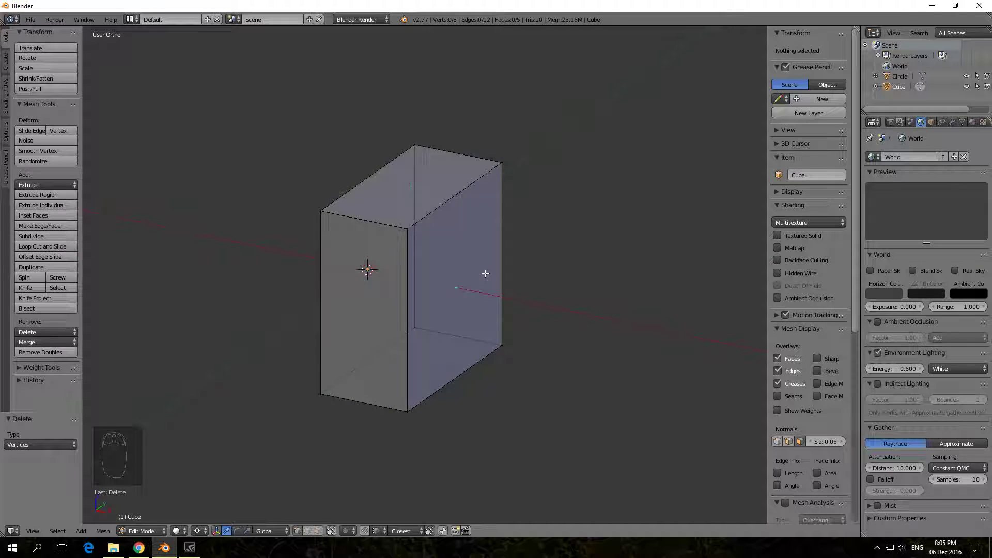
pyautogui.press('a')
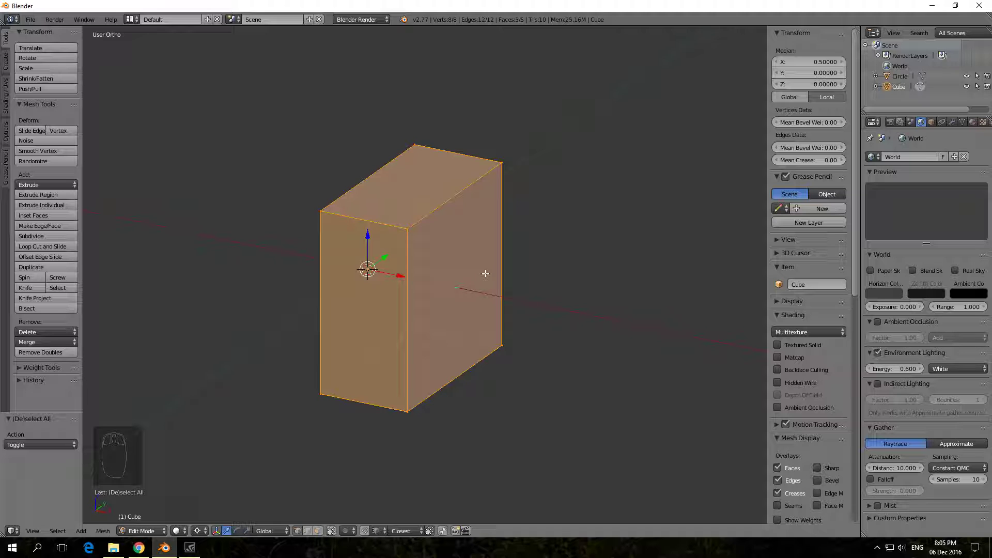
pyautogui.moveTo(486, 273); pyautogui.dragTo(469, 266, button='middle')
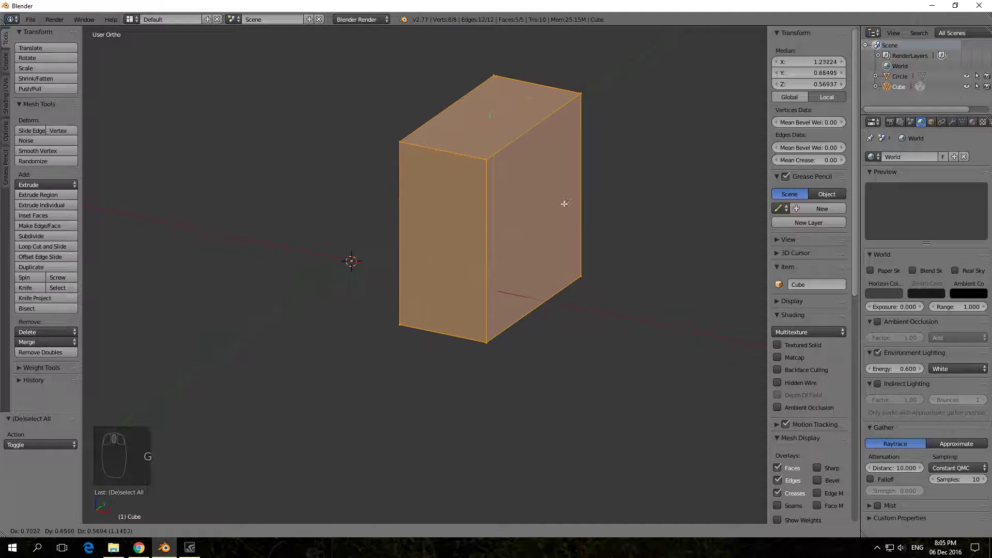
pyautogui.press('g')
pyautogui.click(446, 260)
pyautogui.press('r')
pyautogui.rightClick(363, 339)
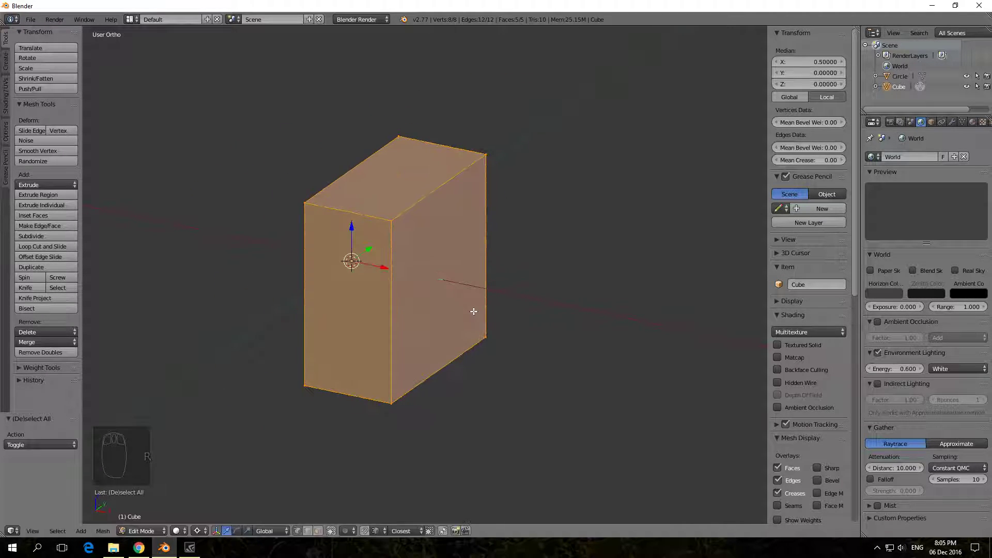
pyautogui.scroll(-1, 464, 347)
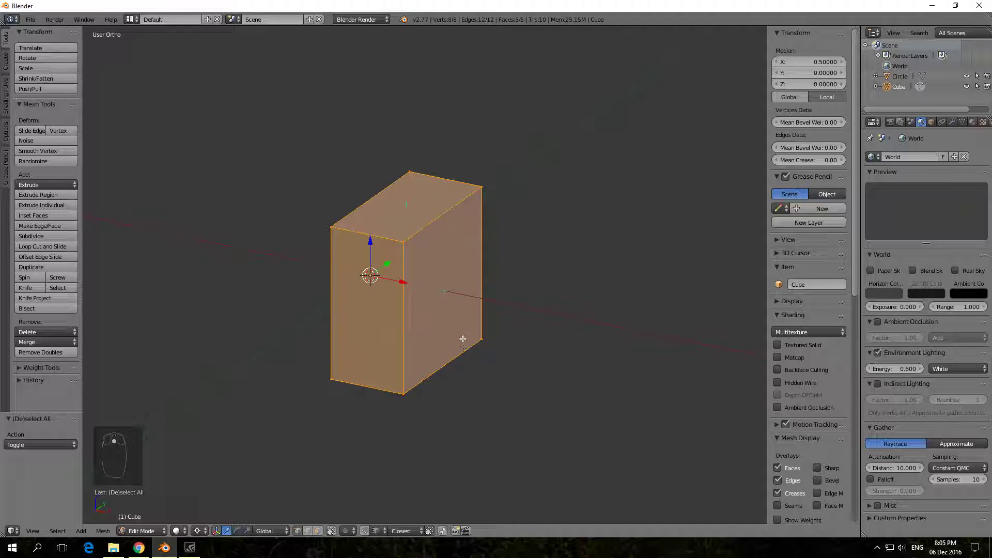
pyautogui.scroll(2, 462, 330)
pyautogui.scroll(1, 462, 326)
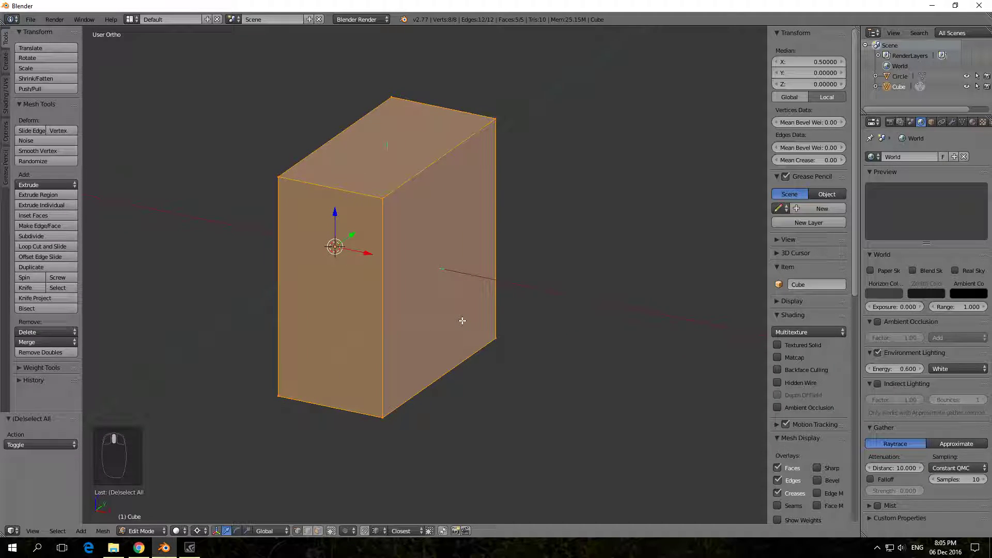
pyautogui.scroll(1, 462, 321)
pyautogui.hotkey('ctrl', 'm')
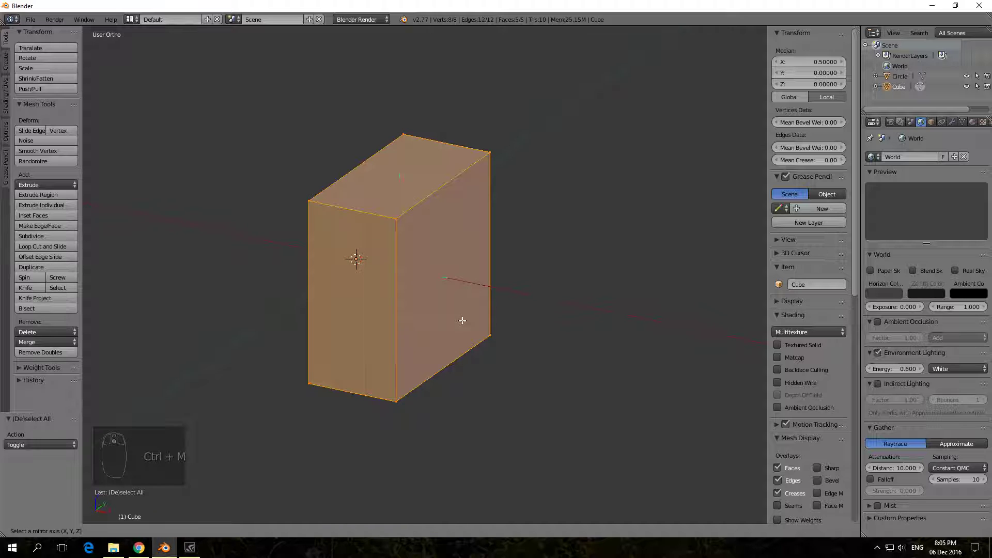
pyautogui.press('x')
pyautogui.click(462, 320)
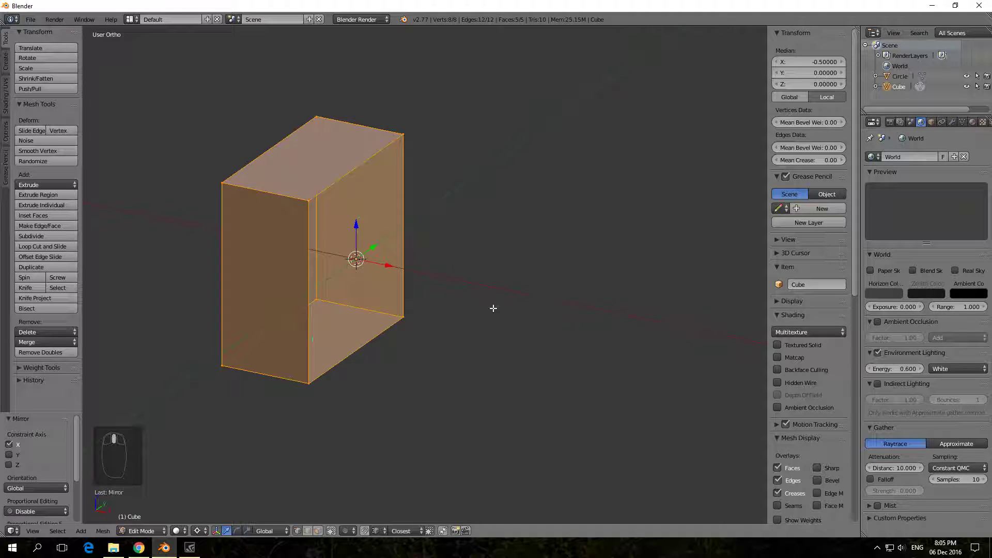
pyautogui.moveTo(490, 308)
pyautogui.mouseDown(button='middle')
pyautogui.moveTo(403, 279)
pyautogui.moveTo(523, 287)
pyautogui.moveTo(473, 303)
pyautogui.moveTo(372, 298)
pyautogui.moveTo(460, 295)
pyautogui.moveTo(465, 310)
pyautogui.moveTo(501, 313)
pyautogui.mouseUp(button='middle')
# Scale the half-box by -1 on X and recalculate its face normals.
pyautogui.hotkey('ctrl', 'z')
pyautogui.write('s')
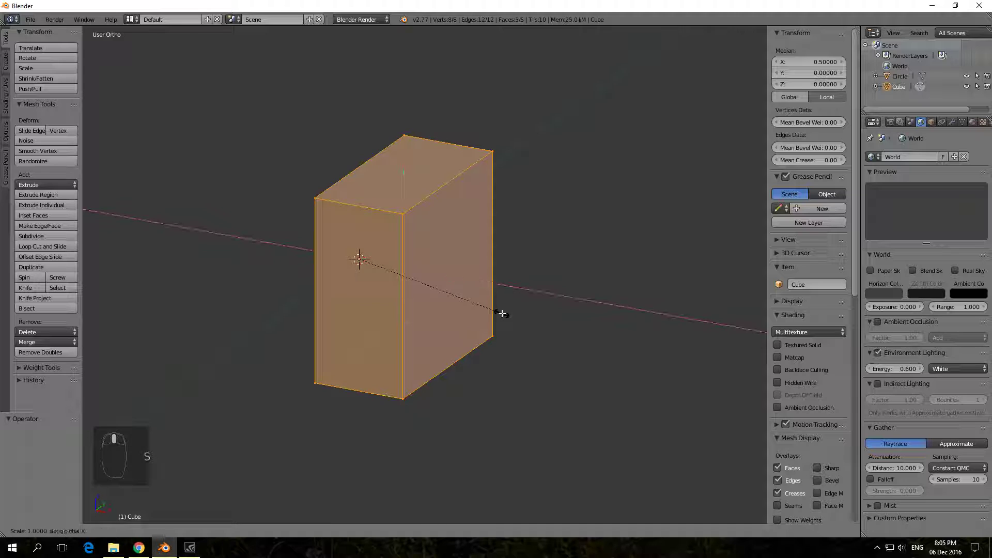
pyautogui.write('-1')
pyautogui.press('Return')
pyautogui.moveTo(502, 313)
pyautogui.mouseDown(button='middle')
pyautogui.moveTo(371, 281)
pyautogui.moveTo(419, 256)
pyautogui.moveTo(414, 232)
pyautogui.moveTo(455, 278)
pyautogui.mouseUp(button='middle')
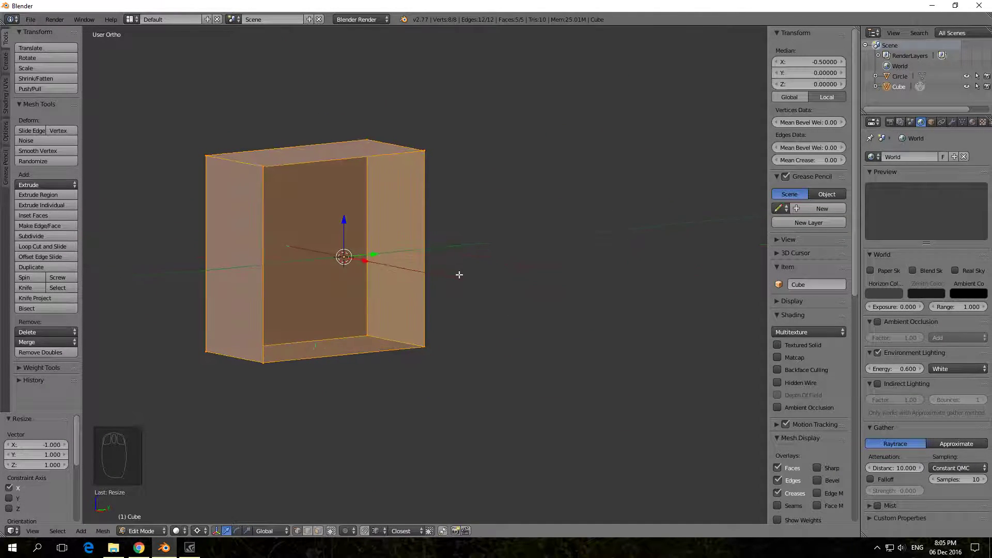
pyautogui.hotkey('ctrl', 'n')
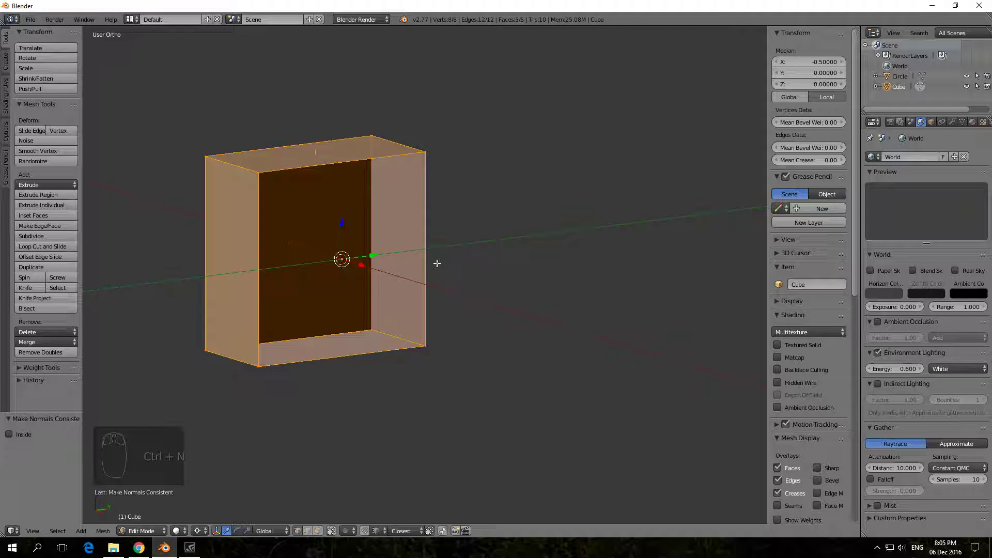
# Inspect the recalculated shading, then undo the normals recalculation.
pyautogui.moveTo(428, 254)
pyautogui.mouseDown(button='middle')
pyautogui.moveTo(458, 272)
pyautogui.moveTo(394, 263)
pyautogui.moveTo(473, 277)
pyautogui.mouseUp(button='middle')
pyautogui.scroll(2, 411, 256)
pyautogui.scroll(1, 471, 276)
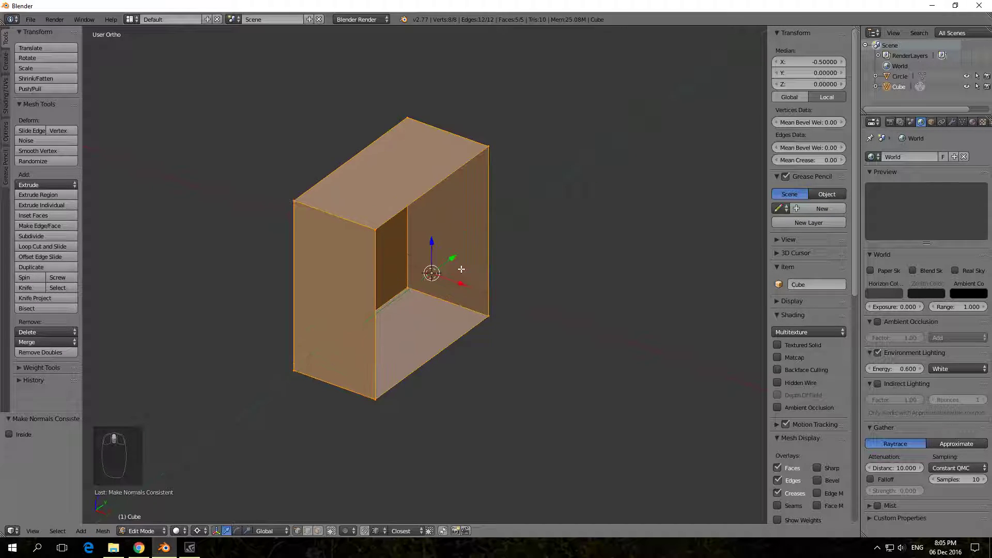
pyautogui.moveTo(462, 269)
pyautogui.mouseDown(button='middle')
pyautogui.moveTo(408, 232)
pyautogui.moveTo(450, 264)
pyautogui.mouseUp(button='middle')
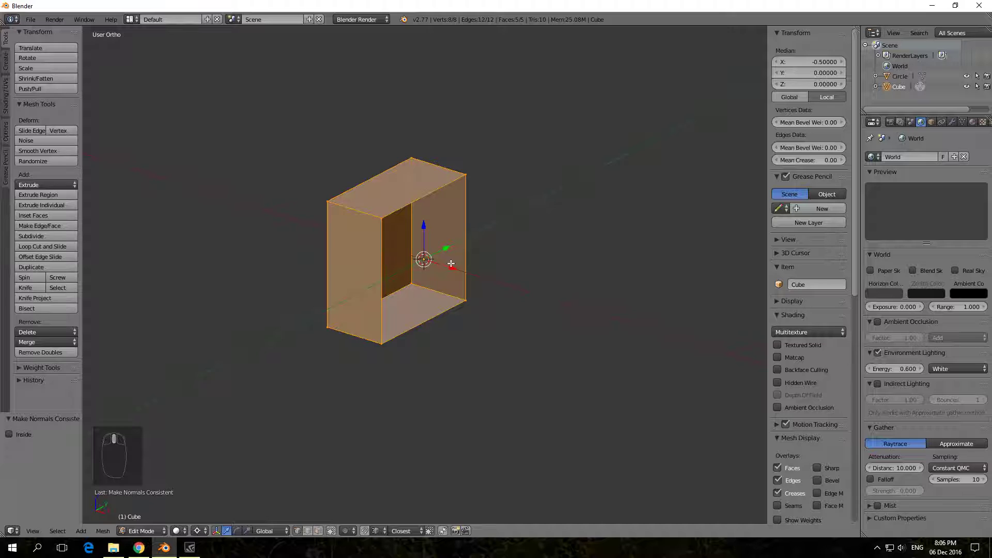
pyautogui.hotkey('ctrl', 'z')
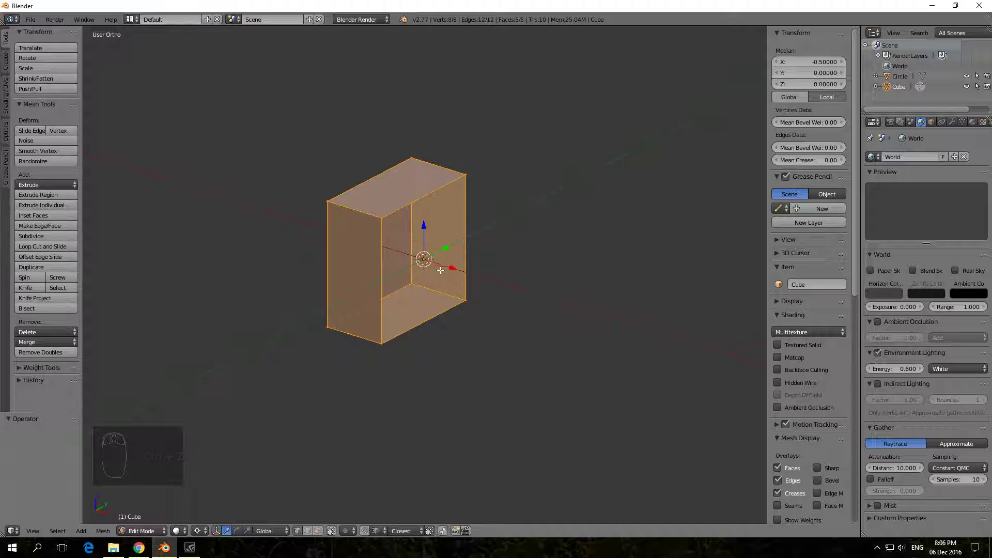
# Flip the half-box's face normals via the Specials menu and inspect the result.
pyautogui.moveTo(440, 269)
pyautogui.mouseDown(button='middle')
pyautogui.moveTo(417, 246)
pyautogui.moveTo(411, 259)
pyautogui.moveTo(395, 259)
pyautogui.moveTo(460, 264)
pyautogui.moveTo(452, 293)
pyautogui.moveTo(504, 283)
pyautogui.moveTo(431, 300)
pyautogui.mouseUp(button='middle')
pyautogui.press('w')
pyautogui.click(388, 241)
pyautogui.scroll(-2, 460, 264)
pyautogui.scroll(2, 427, 277)
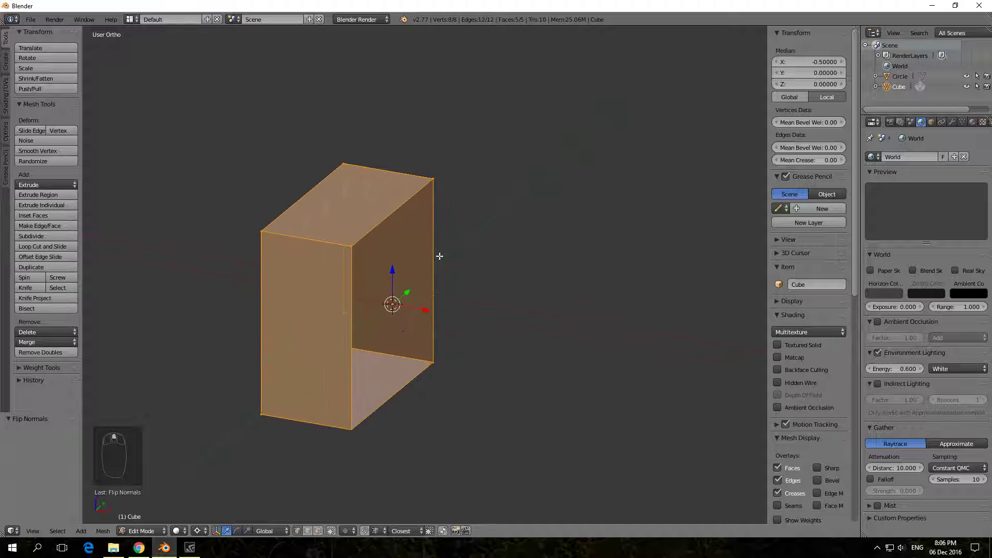
pyautogui.scroll(-3, 434, 263)
pyautogui.scroll(-1, 442, 249)
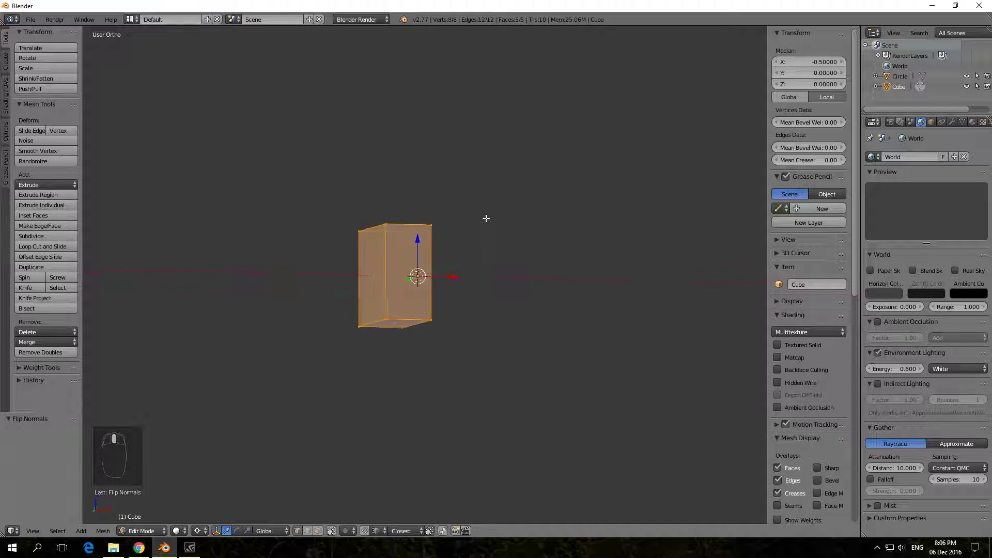
pyautogui.moveTo(486, 217); pyautogui.dragTo(516, 205, button='middle')
pyautogui.scroll(2, 446, 226)
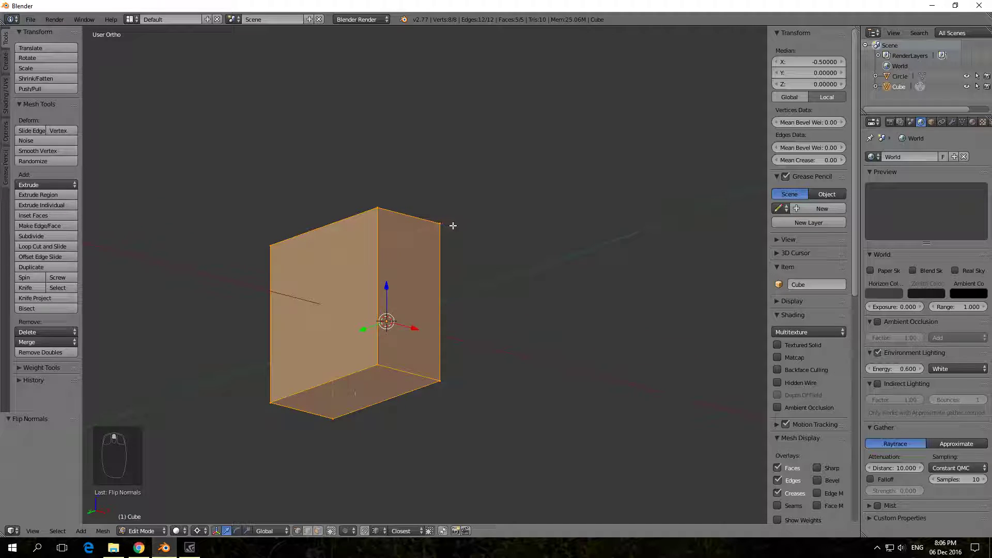
pyautogui.moveTo(452, 226)
pyautogui.mouseDown(button='middle')
pyautogui.moveTo(488, 200)
pyautogui.moveTo(529, 203)
pyautogui.moveTo(517, 248)
pyautogui.moveTo(470, 274)
pyautogui.mouseUp(button='middle')
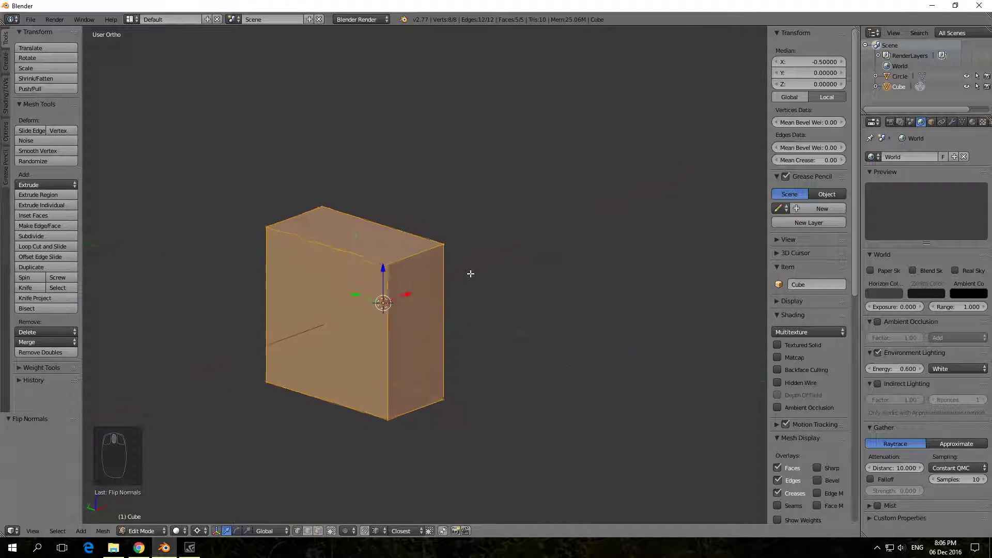
pyautogui.scroll(2, 459, 256)
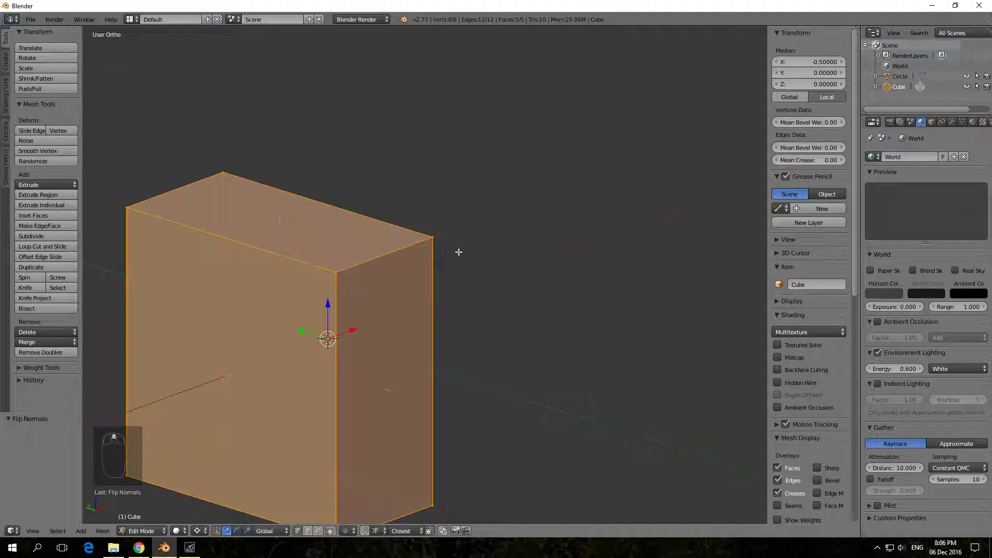
pyautogui.scroll(-4, 457, 254)
pyautogui.moveTo(453, 251)
pyautogui.mouseDown(button='middle')
pyautogui.moveTo(469, 225)
pyautogui.moveTo(446, 227)
pyautogui.moveTo(411, 252)
pyautogui.moveTo(434, 276)
pyautogui.moveTo(476, 182)
pyautogui.moveTo(481, 201)
pyautogui.moveTo(363, 263)
pyautogui.mouseUp(button='middle')
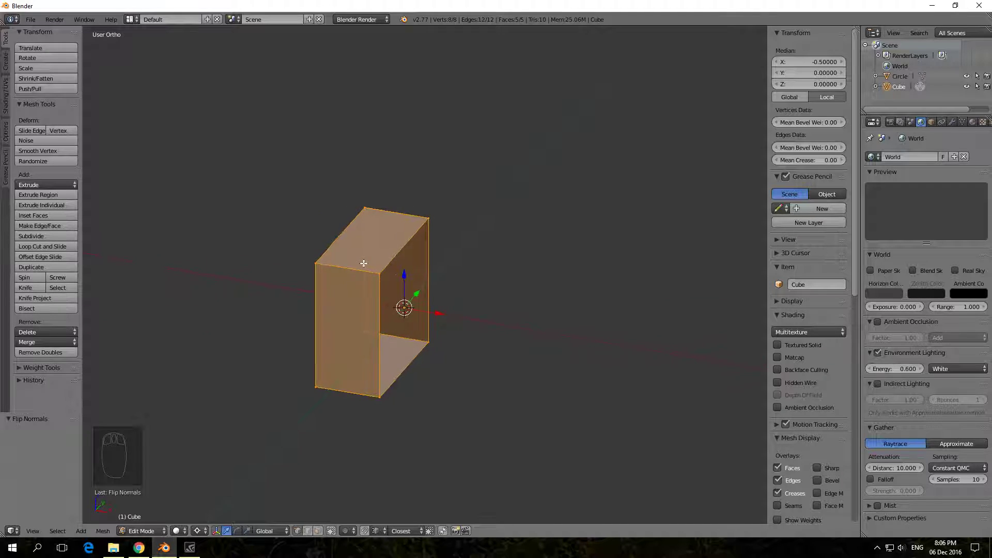
pyautogui.scroll(2, 368, 263)
pyautogui.scroll(-3, 368, 263)
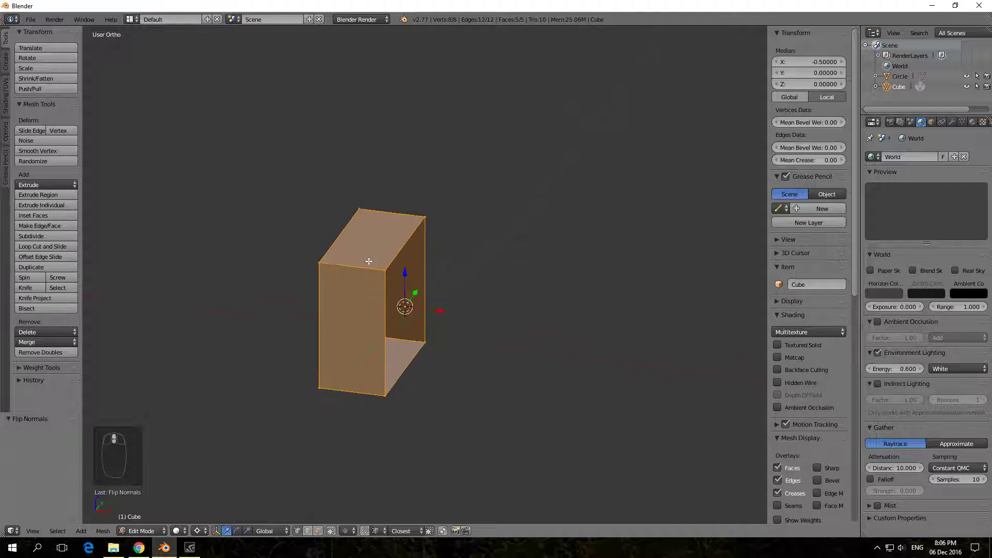
pyautogui.moveTo(370, 267); pyautogui.dragTo(446, 256, button='middle')
pyautogui.scroll(1, 446, 256)
pyautogui.scroll(1, 395, 262)
# Flip the normals once more, check them, then undo the last three mesh edits.
pyautogui.press('w')
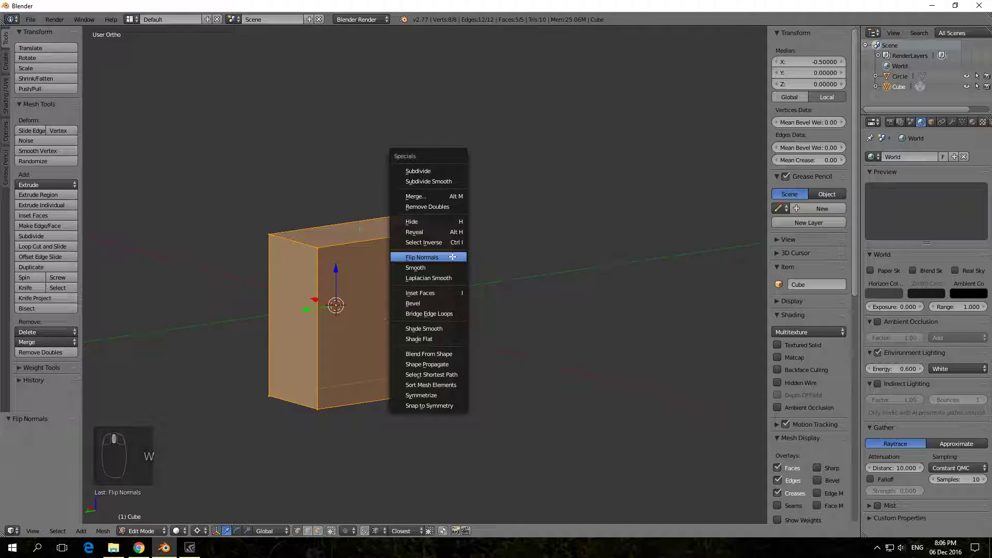
pyautogui.click(452, 257)
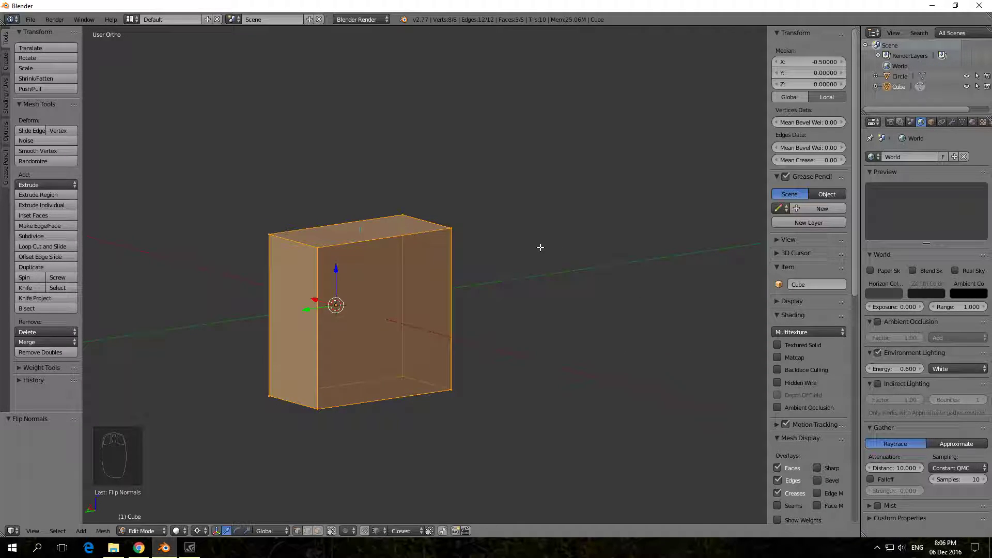
pyautogui.moveTo(535, 248)
pyautogui.mouseDown(button='middle')
pyautogui.moveTo(370, 259)
pyautogui.moveTo(348, 241)
pyautogui.moveTo(294, 256)
pyautogui.moveTo(271, 279)
pyautogui.moveTo(400, 291)
pyautogui.mouseUp(button='middle')
pyautogui.scroll(2, 294, 263)
pyautogui.hotkey('ctrl', 'z')
pyautogui.hotkey('ctrl', 'z')
pyautogui.hotkey('ctrl', 'z')
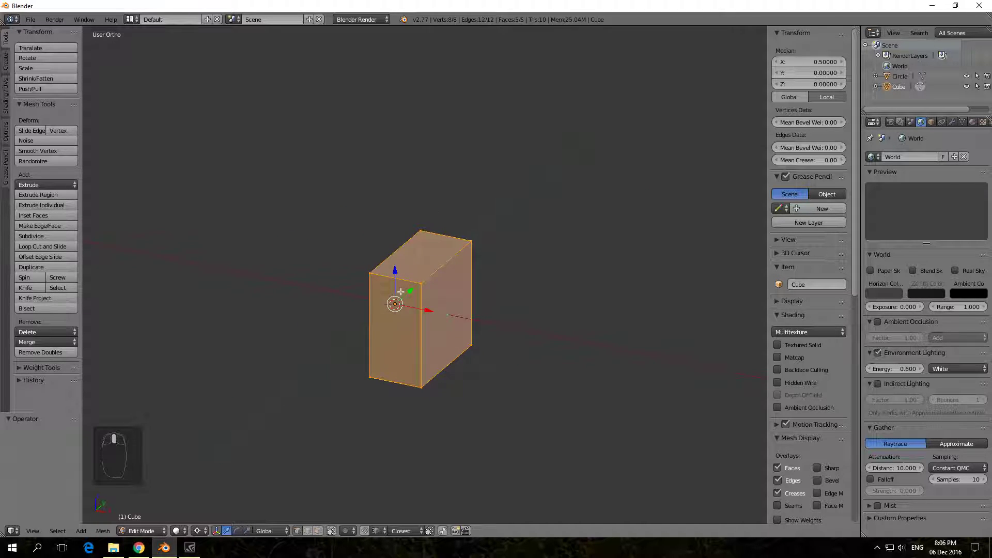
# Return to Object Mode and enable Backface Culling in the Shading panel.
pyautogui.press('Tab')
pyautogui.scroll(1, 415, 287)
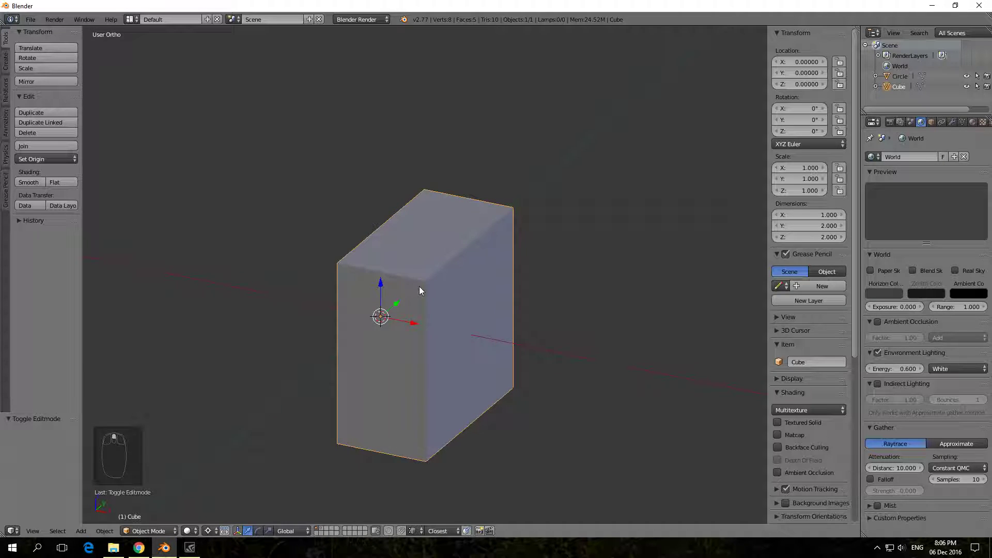
pyautogui.moveTo(419, 286)
pyautogui.mouseDown(button='middle')
pyautogui.moveTo(445, 238)
pyautogui.moveTo(424, 248)
pyautogui.mouseUp(button='middle')
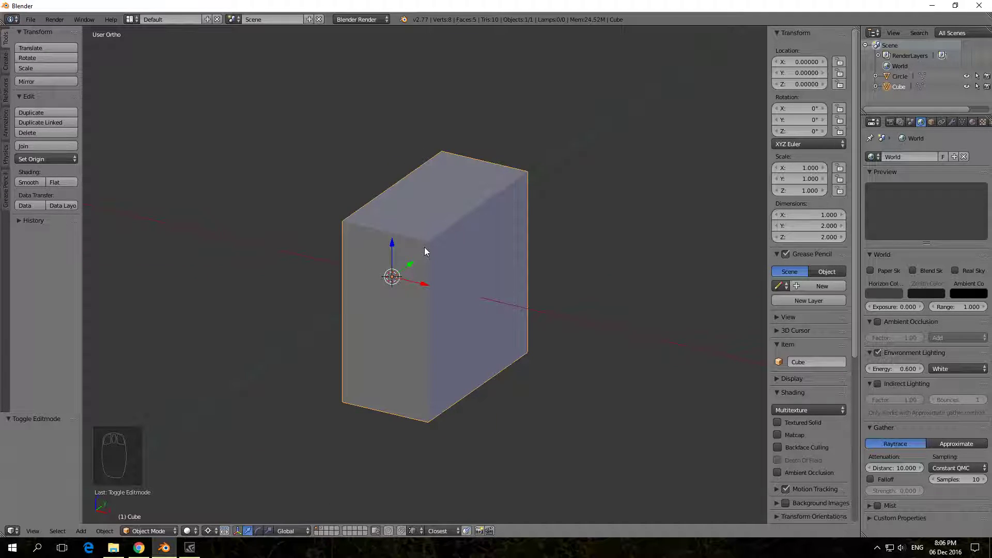
pyautogui.click(778, 447)
pyautogui.scroll(-2, 541, 323)
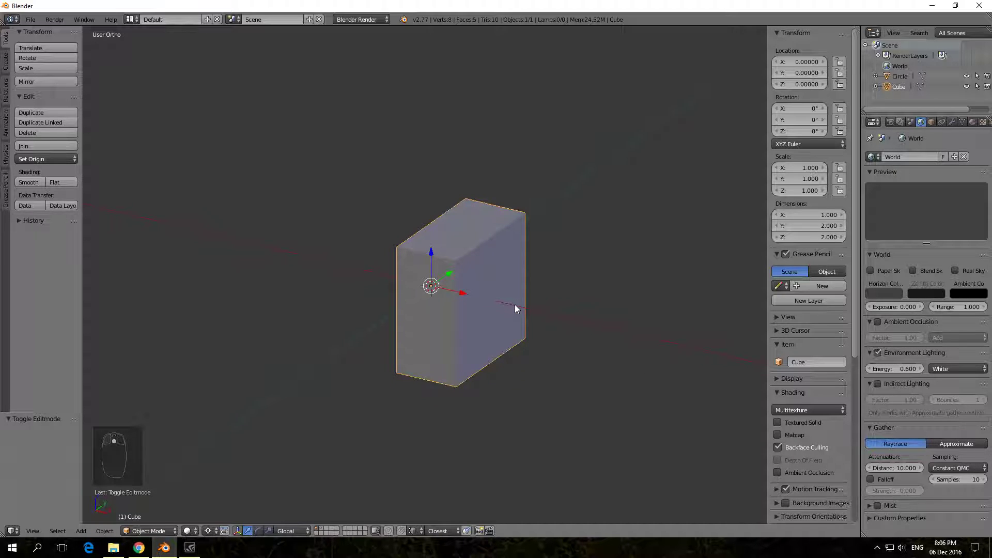
# Mirror the cube along X with Ctrl+M, giving it a -1 X scale, and inspect it.
pyautogui.hotkey('ctrl', 'm')
pyautogui.press('x')
pyautogui.moveTo(515, 305)
pyautogui.mouseDown(button='middle')
pyautogui.moveTo(446, 305)
pyautogui.moveTo(422, 319)
pyautogui.moveTo(573, 275)
pyautogui.moveTo(522, 314)
pyautogui.moveTo(456, 323)
pyautogui.moveTo(680, 278)
pyautogui.mouseUp(button='middle')
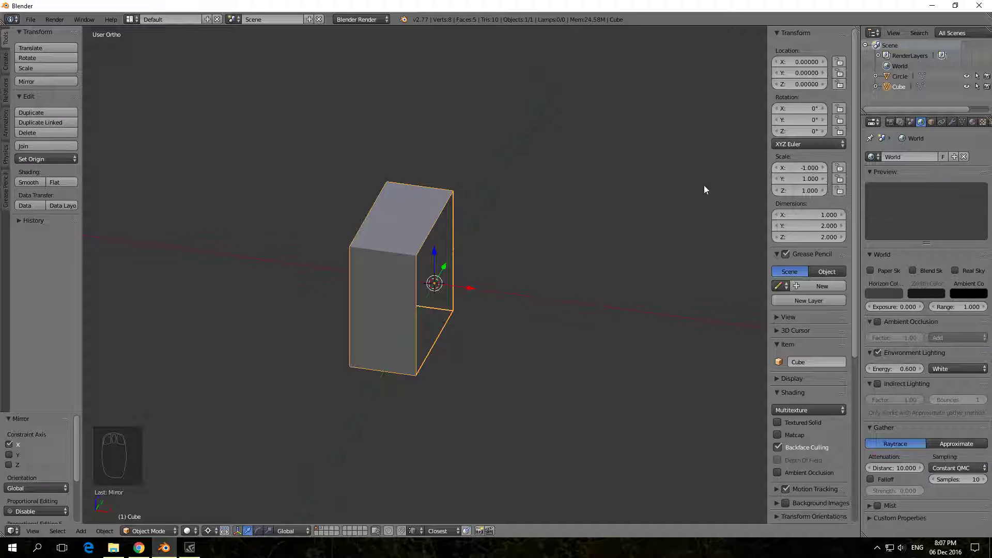
pyautogui.scroll(2, 488, 243)
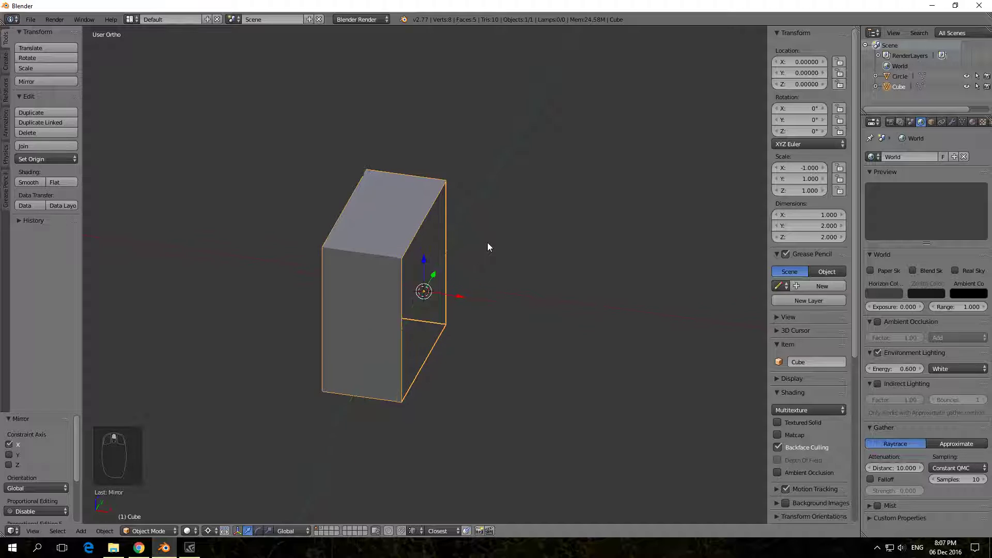
pyautogui.scroll(-2, 496, 257)
pyautogui.press('KP_1')
pyautogui.moveTo(589, 227); pyautogui.dragTo(477, 264, button='middle')
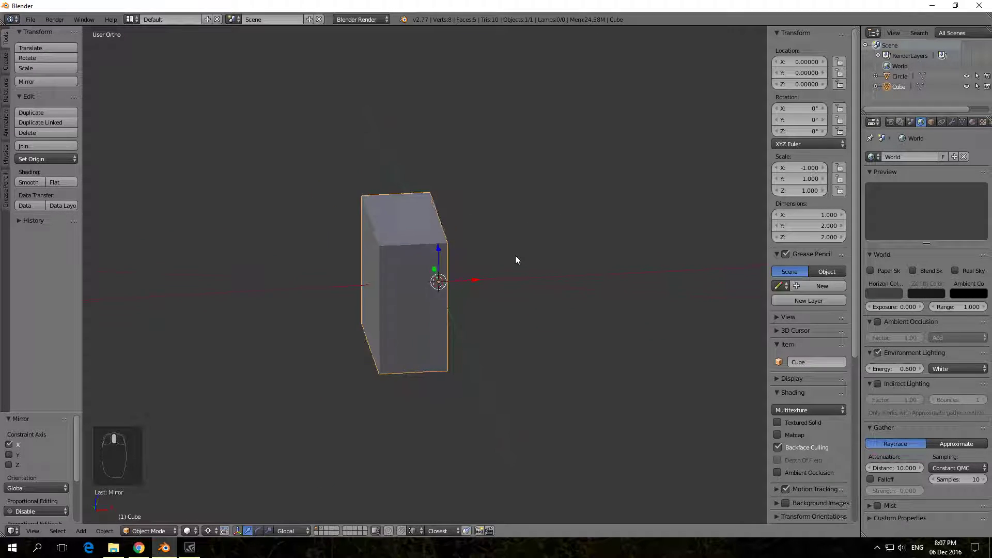
# Apply the cube's negative scale so it returns to 1, viewing it in wireframe.
pyautogui.hotkey('ctrl', 'a')
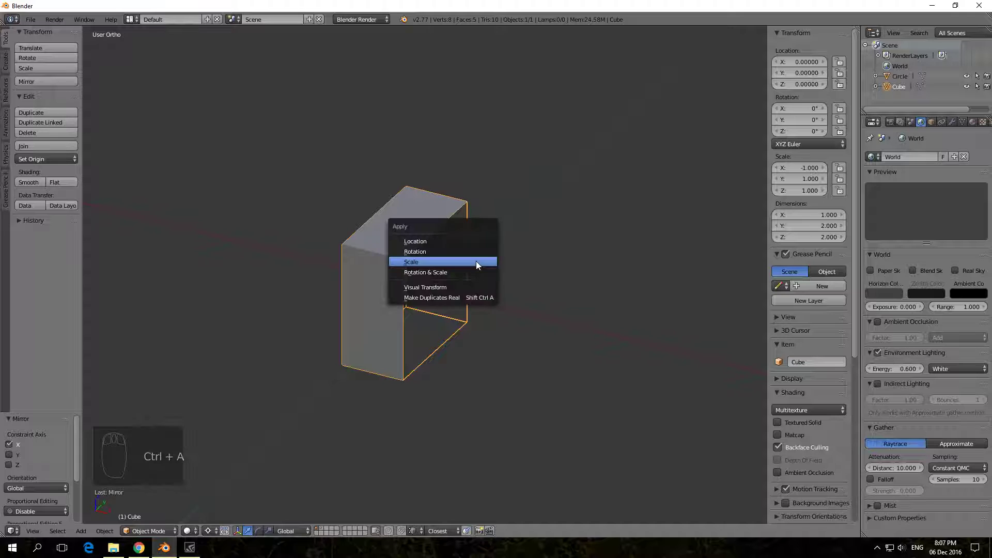
pyautogui.click(476, 265)
pyautogui.press('z')
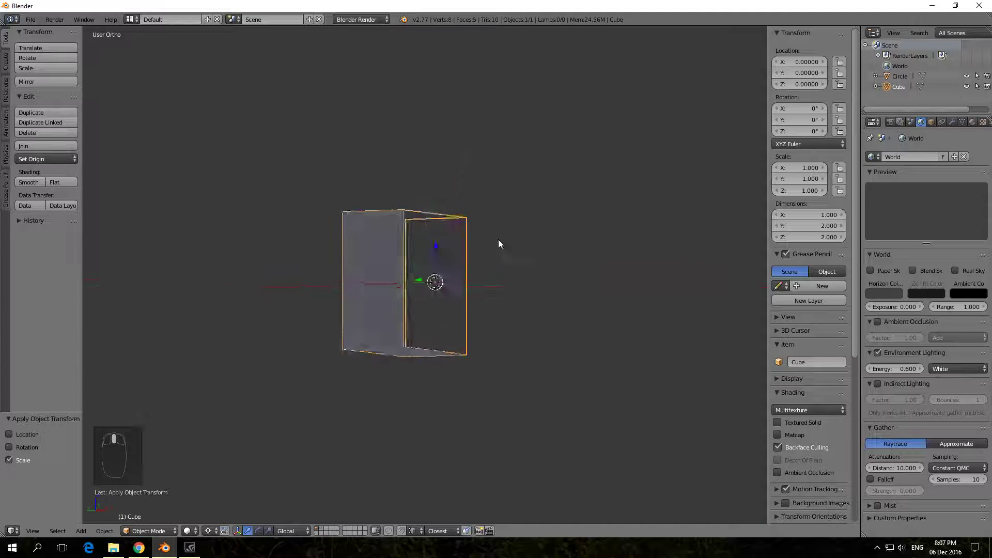
pyautogui.moveTo(498, 239)
pyautogui.mouseDown(button='middle')
pyautogui.moveTo(568, 196)
pyautogui.moveTo(375, 278)
pyautogui.moveTo(518, 239)
pyautogui.moveTo(417, 260)
pyautogui.moveTo(388, 279)
pyautogui.moveTo(365, 255)
pyautogui.moveTo(430, 279)
pyautogui.moveTo(543, 264)
pyautogui.moveTo(482, 280)
pyautogui.moveTo(570, 249)
pyautogui.moveTo(477, 277)
pyautogui.mouseUp(button='middle')
# Flip the cube's face normals in Edit Mode and return to Object Mode.
pyautogui.press('Tab')
pyautogui.scroll(3, 428, 264)
pyautogui.press('w')
pyautogui.click(410, 270)
pyautogui.scroll(-2, 460, 270)
pyautogui.press('Tab')
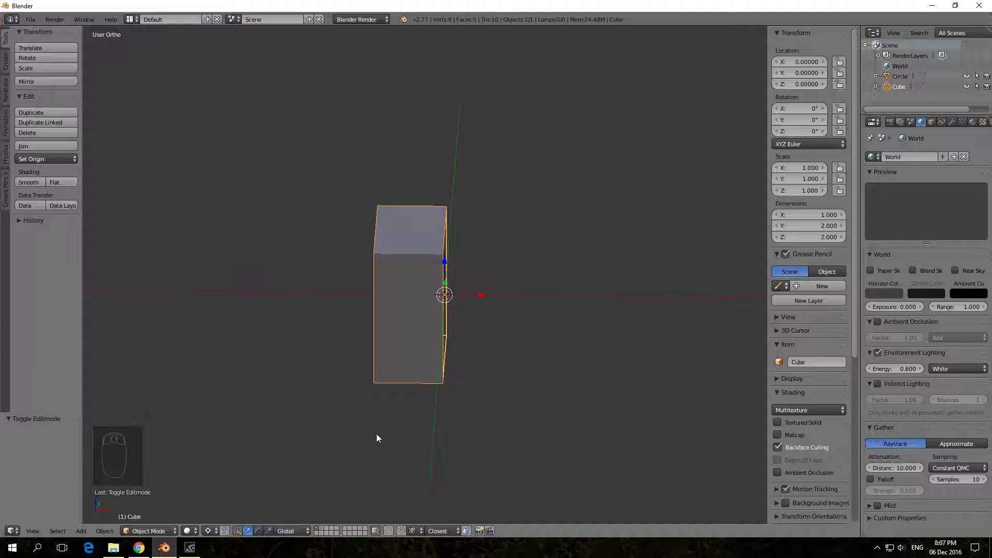
# Switch to the ring's layer, select the ring and briefly check its mesh in Edit Mode.
pyautogui.click(323, 526)
pyautogui.moveTo(416, 348); pyautogui.dragTo(442, 286, button='middle')
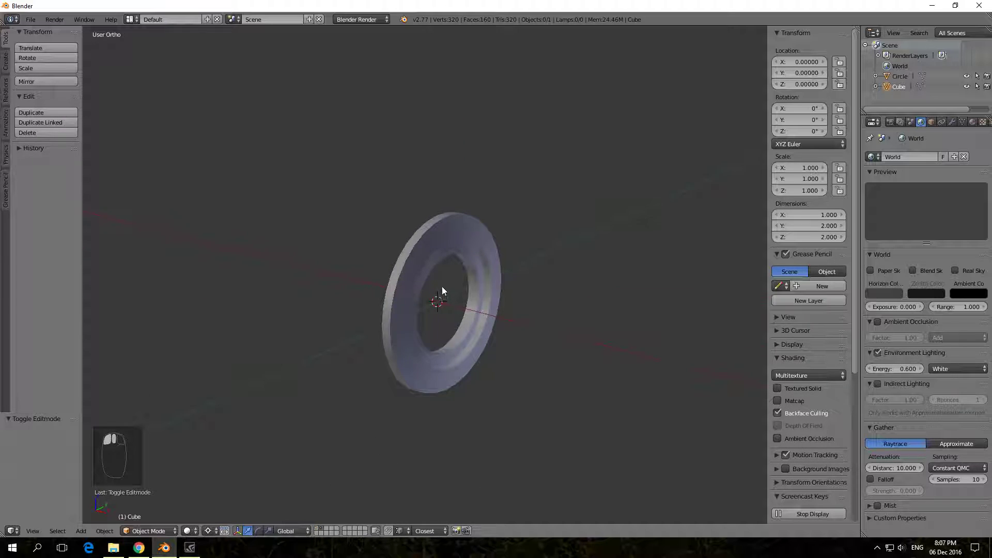
pyautogui.scroll(2, 437, 264)
pyautogui.rightClick(436, 233)
pyautogui.scroll(2, 461, 233)
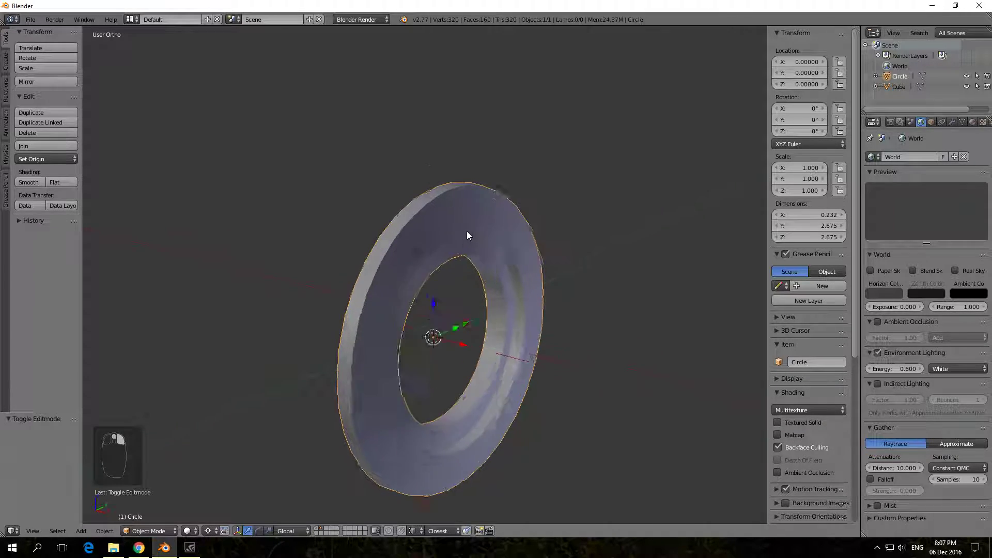
pyautogui.scroll(1, 467, 231)
pyautogui.scroll(-3, 470, 229)
pyautogui.press('Tab')
pyautogui.scroll(3, 470, 228)
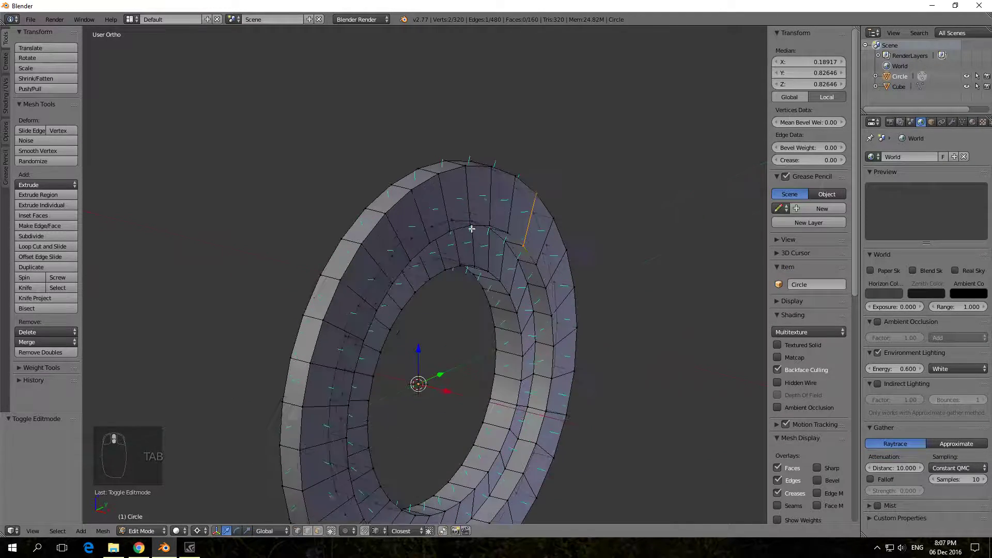
pyautogui.moveTo(471, 229)
pyautogui.mouseDown(button='middle')
pyautogui.moveTo(457, 205)
pyautogui.moveTo(477, 221)
pyautogui.moveTo(483, 194)
pyautogui.moveTo(521, 224)
pyautogui.mouseUp(button='middle')
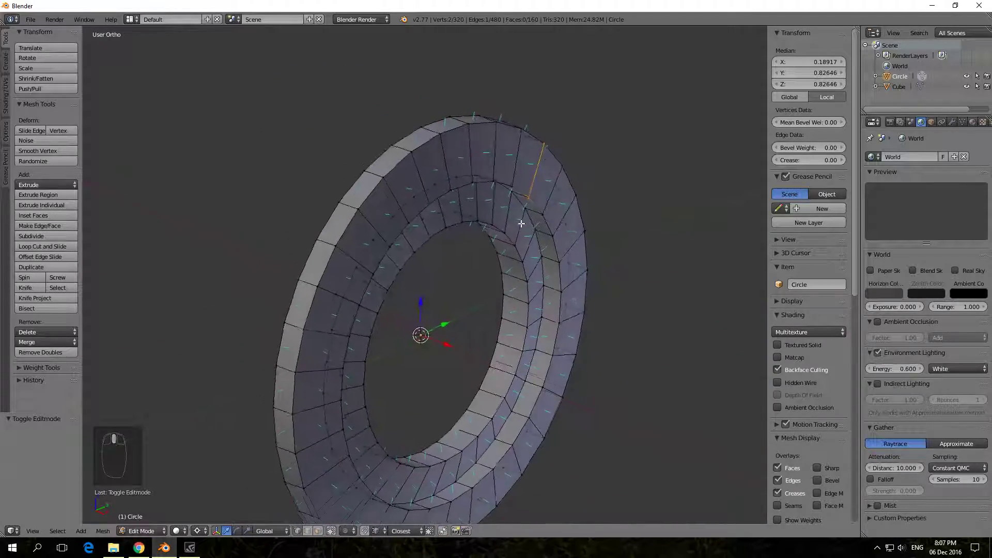
pyautogui.press('Tab')
pyautogui.scroll(-3, 524, 223)
pyautogui.scroll(2, 522, 226)
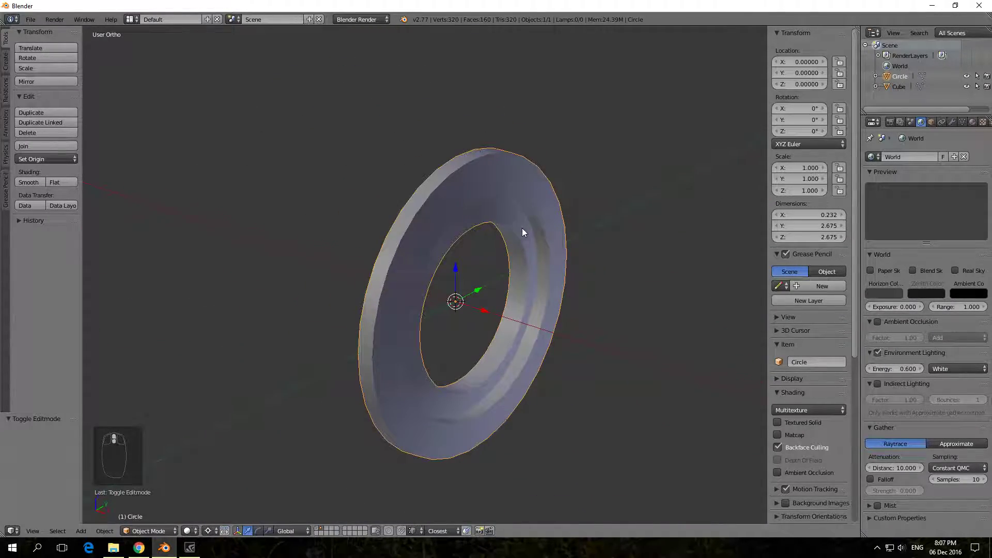
# Add a Mirror modifier to the ring and apply it to the mesh.
pyautogui.click(954, 123)
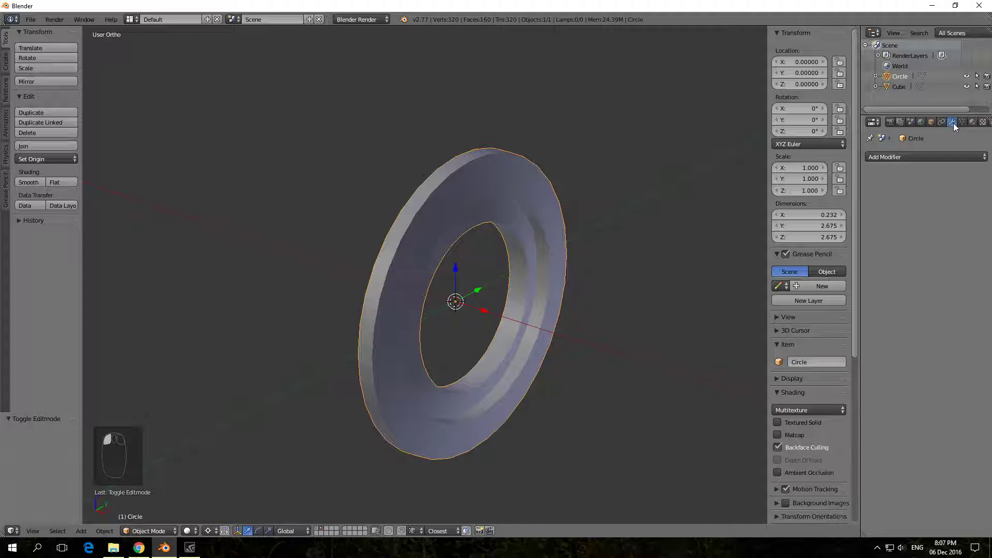
pyautogui.click(897, 157)
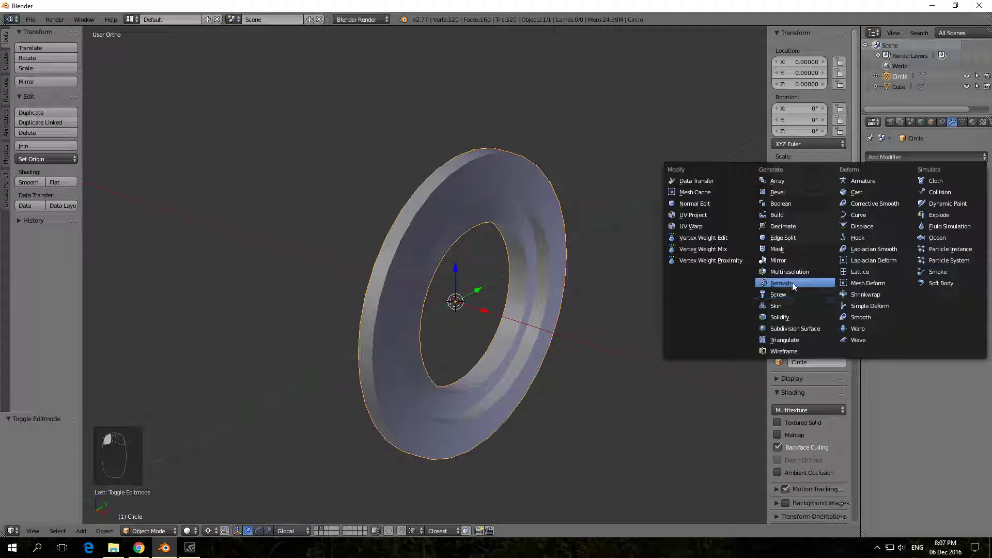
pyautogui.click(788, 261)
pyautogui.moveTo(593, 222)
pyautogui.mouseDown(button='middle')
pyautogui.moveTo(576, 170)
pyautogui.moveTo(525, 224)
pyautogui.moveTo(448, 239)
pyautogui.moveTo(396, 216)
pyautogui.moveTo(403, 202)
pyautogui.moveTo(480, 233)
pyautogui.moveTo(424, 238)
pyautogui.mouseUp(button='middle')
pyautogui.click(887, 192)
# Undo the applied mirror, remove the Mirror modifier and re-enter Edit Mode on the ring.
pyautogui.press('Tab')
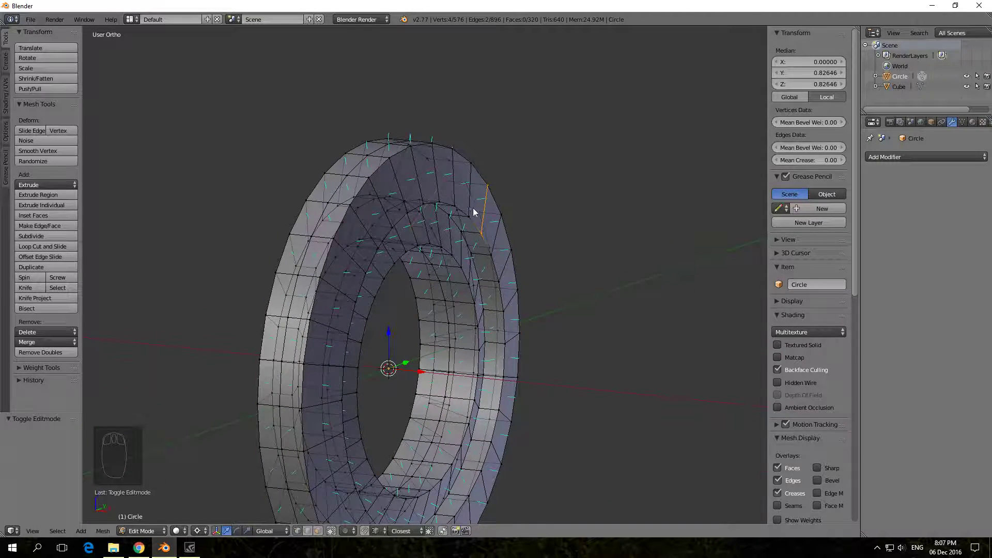
pyautogui.press('Tab')
pyautogui.hotkey('ctrl', 'z')
pyautogui.hotkey('ctrl', 'z')
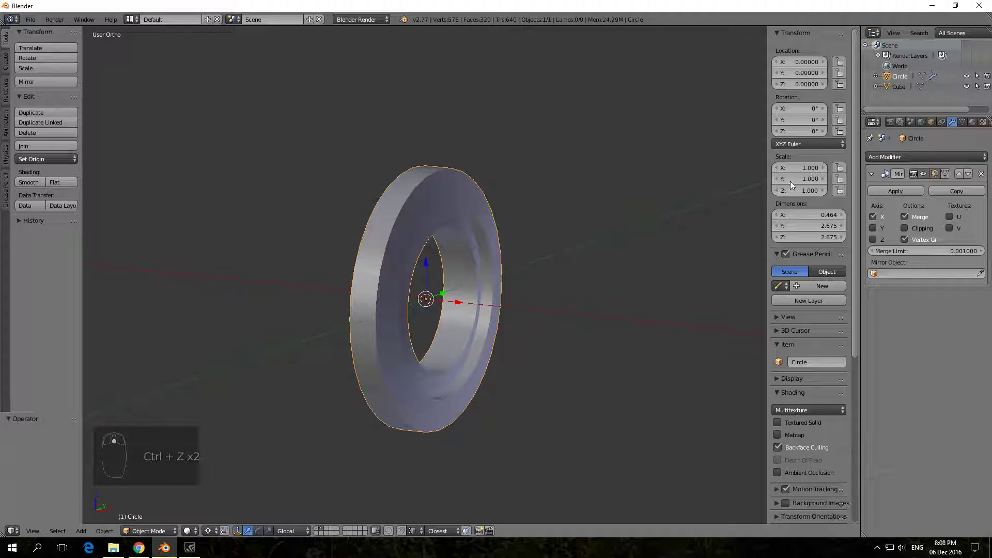
pyautogui.click(982, 175)
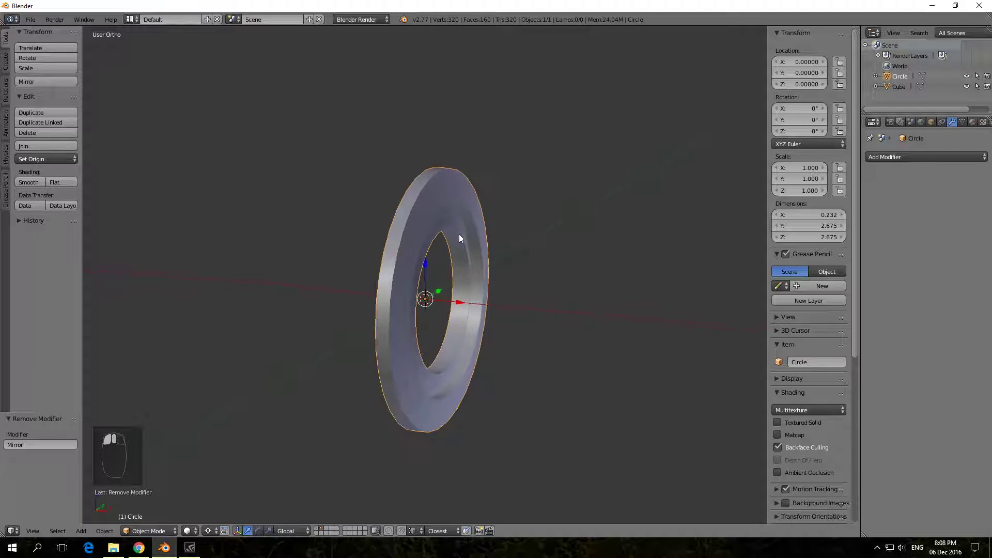
pyautogui.scroll(2, 459, 234)
pyautogui.press('Tab')
# Select all, mirror the duplicated ring mesh across global X and view the two-part result solid.
pyautogui.press('a')
pyautogui.press('a')
pyautogui.press('a')
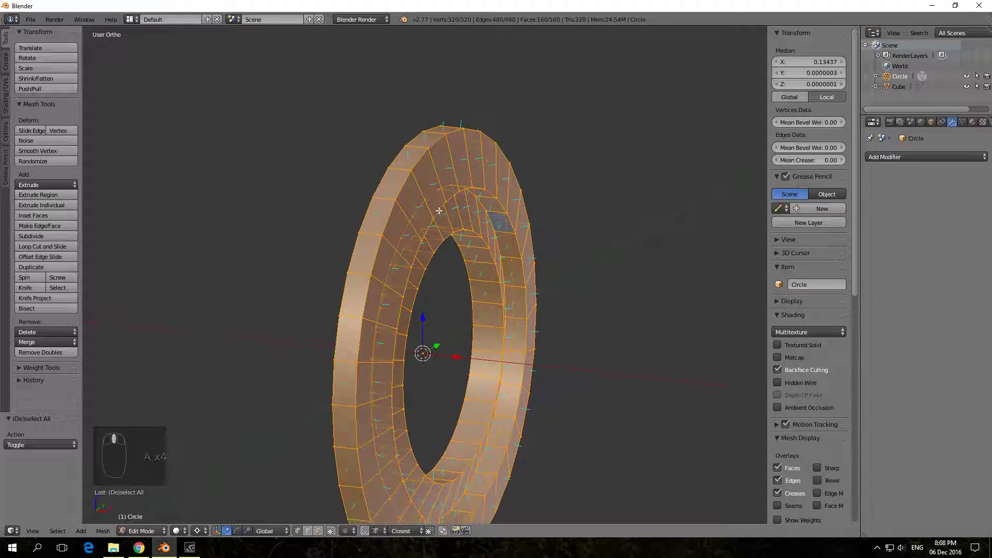
pyautogui.scroll(-1, 448, 181)
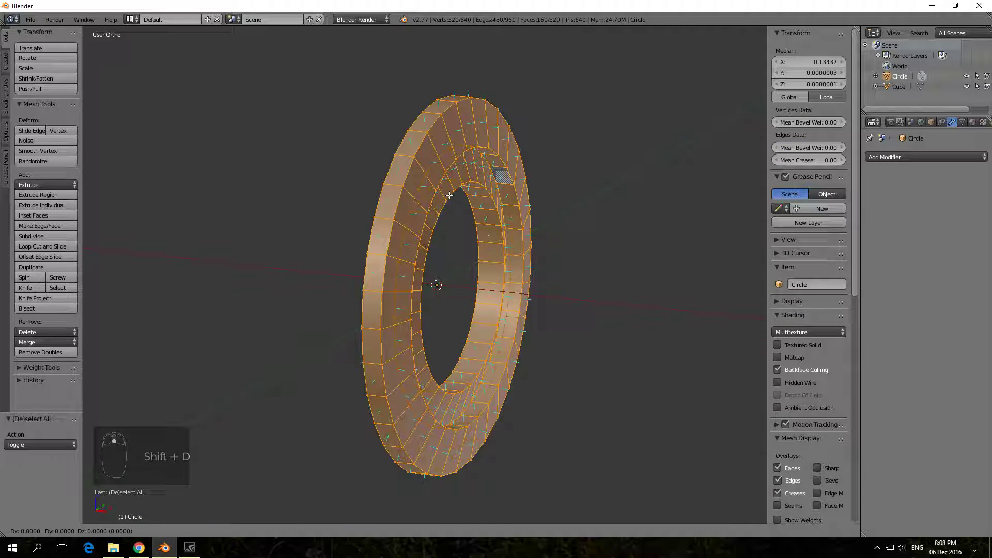
pyautogui.press('x')
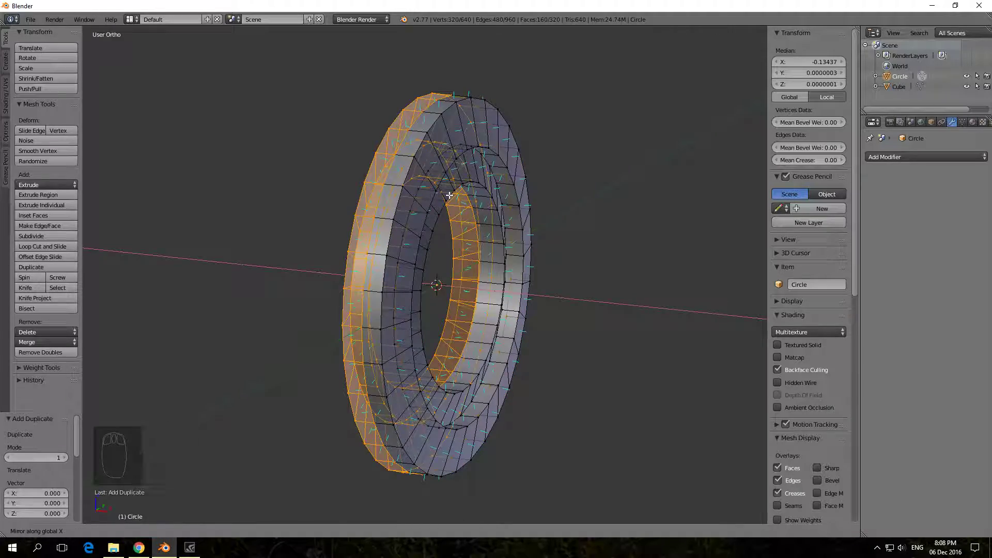
pyautogui.moveTo(448, 195)
pyautogui.mouseDown(button='middle')
pyautogui.moveTo(542, 163)
pyautogui.moveTo(500, 199)
pyautogui.moveTo(465, 179)
pyautogui.mouseUp(button='middle')
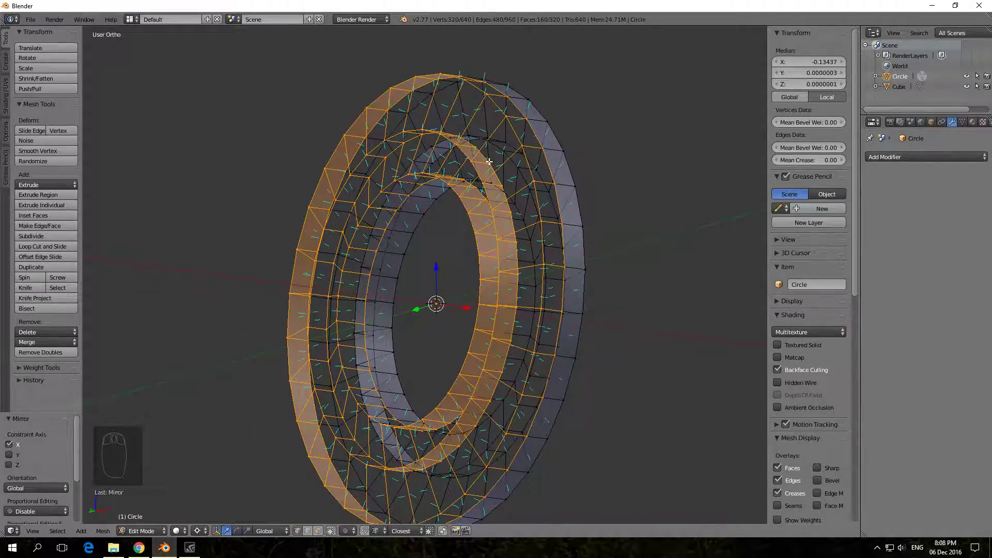
pyautogui.scroll(2, 419, 139)
pyautogui.moveTo(418, 139)
pyautogui.mouseDown(button='middle')
pyautogui.moveTo(418, 171)
pyautogui.moveTo(380, 166)
pyautogui.moveTo(426, 141)
pyautogui.moveTo(418, 182)
pyautogui.moveTo(422, 160)
pyautogui.moveTo(376, 180)
pyautogui.moveTo(400, 173)
pyautogui.mouseUp(button='middle')
pyautogui.scroll(-3, 426, 141)
pyautogui.press('Tab')
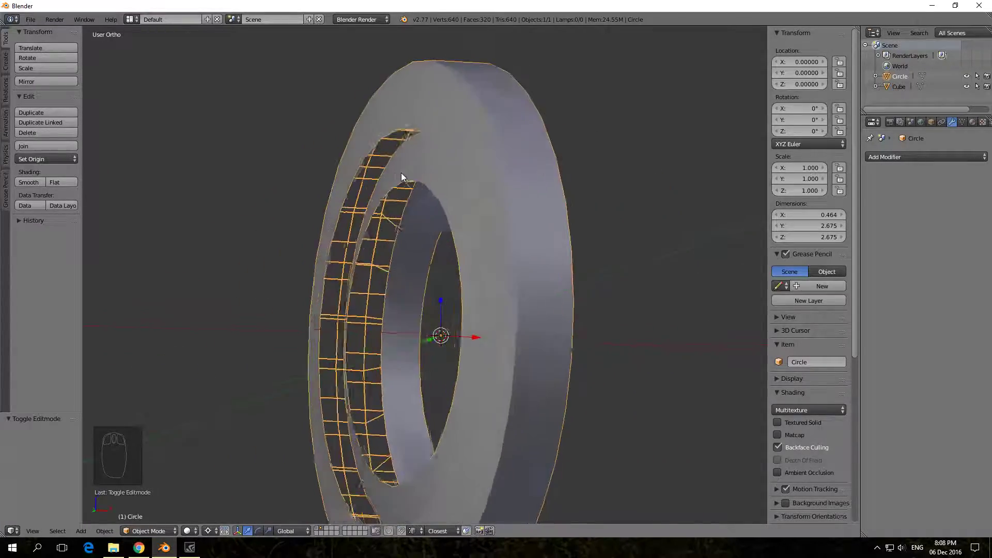
# View the mirrored ring's see-through faces edge-on and return to Edit Mode.
pyautogui.press('Tab')
pyautogui.scroll(2, 401, 173)
pyautogui.scroll(2, 379, 141)
pyautogui.scroll(-2, 378, 142)
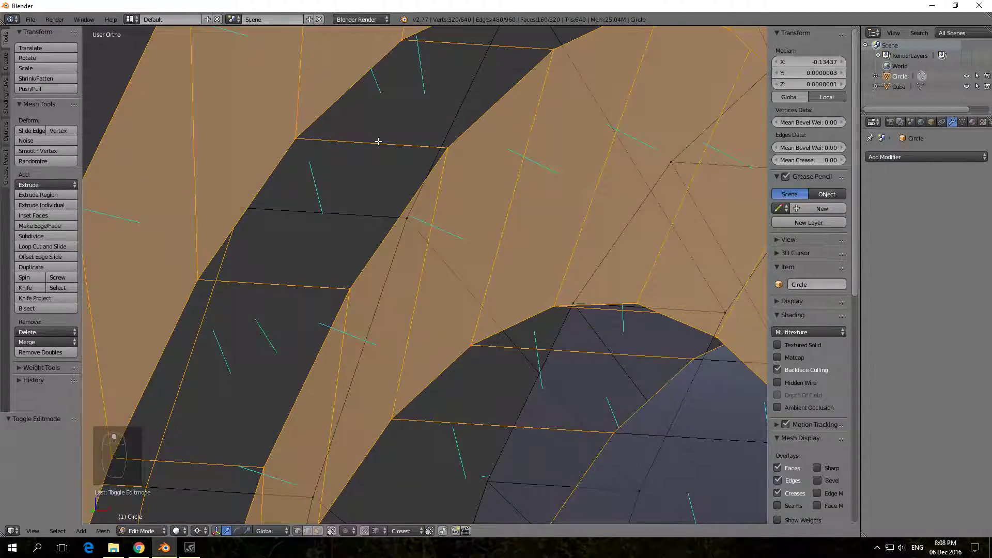
pyautogui.scroll(-2, 457, 271)
pyautogui.scroll(-1, 457, 272)
pyautogui.scroll(-1, 438, 267)
pyautogui.press('Tab')
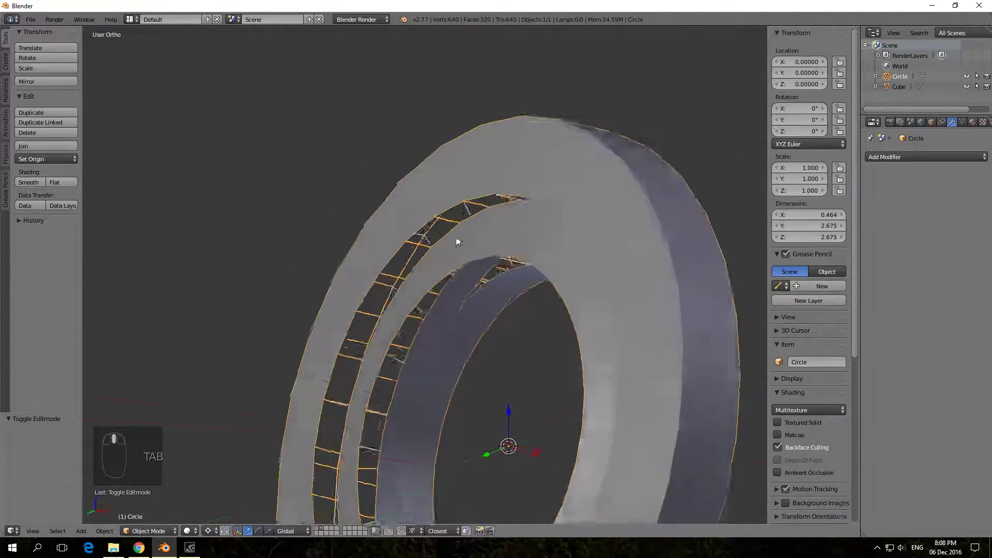
pyautogui.moveTo(438, 267)
pyautogui.mouseDown(button='middle')
pyautogui.moveTo(385, 285)
pyautogui.moveTo(327, 249)
pyautogui.moveTo(514, 278)
pyautogui.mouseUp(button='middle')
pyautogui.scroll(-2, 384, 286)
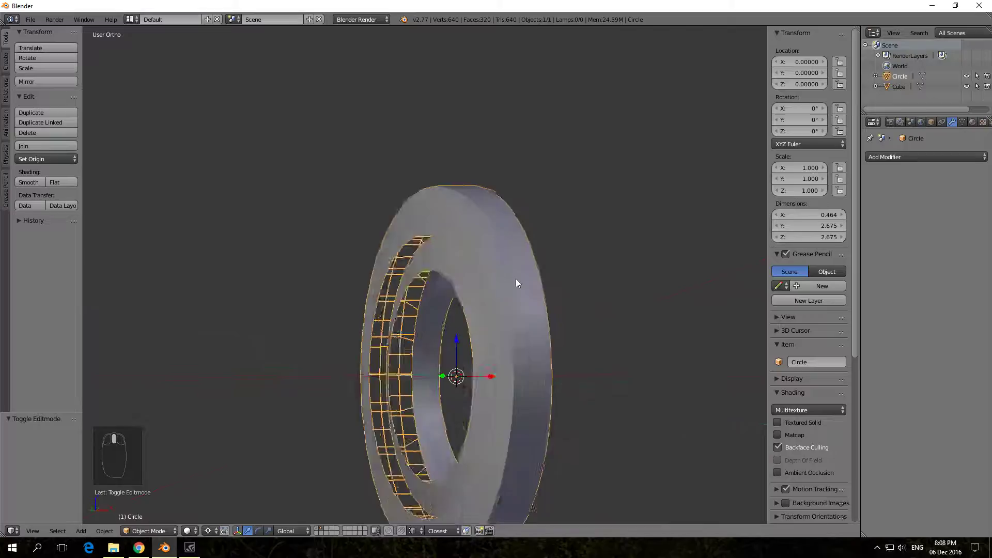
pyautogui.press('Tab')
pyautogui.scroll(2, 516, 279)
pyautogui.scroll(2, 502, 207)
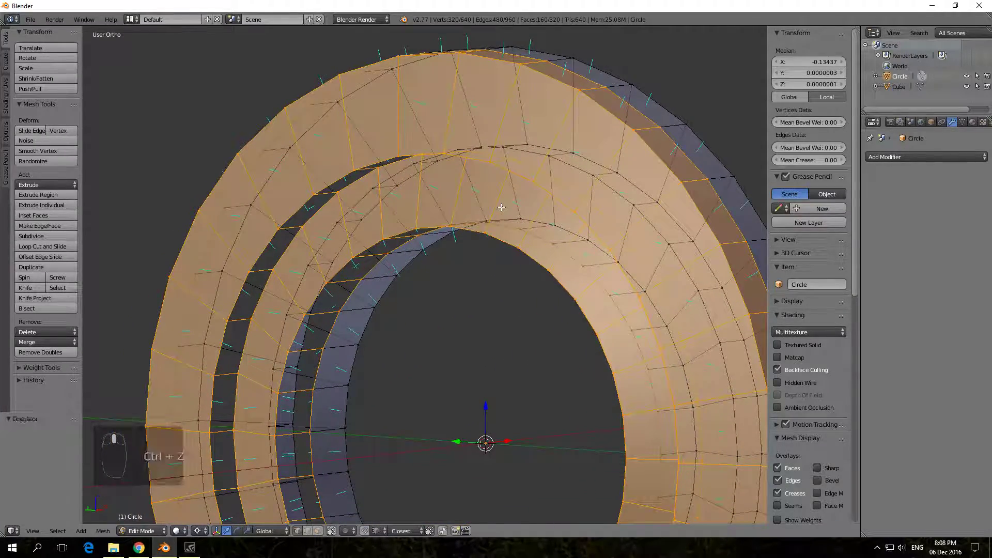
pyautogui.scroll(-3, 502, 207)
# Undo to reselect the mirrored half, apply Flip Normals, and return to Object Mode to see solid shading.
pyautogui.hotkey('ctrl', 'z')
pyautogui.hotkey('ctrl', 'z')
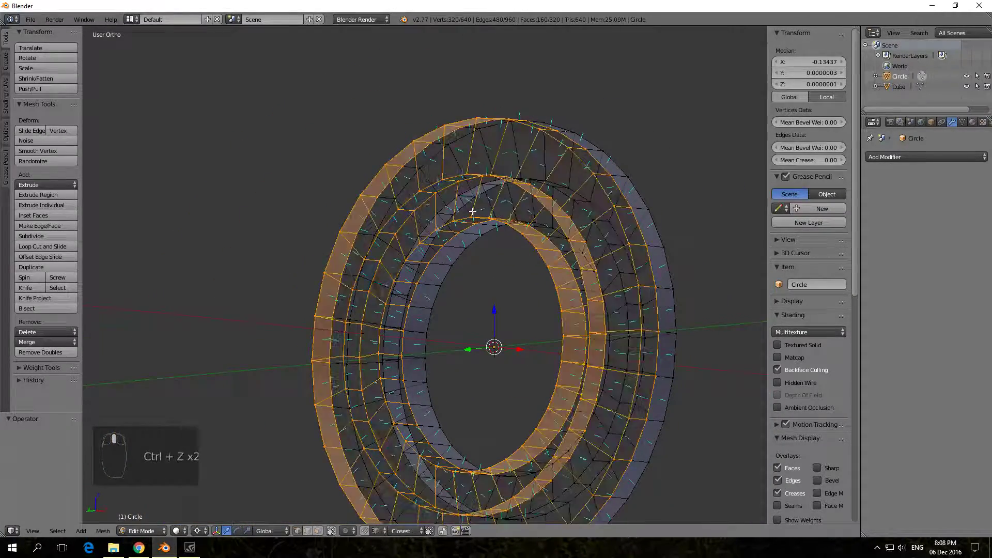
pyautogui.moveTo(470, 220); pyautogui.dragTo(474, 210, button='middle')
pyautogui.press('w')
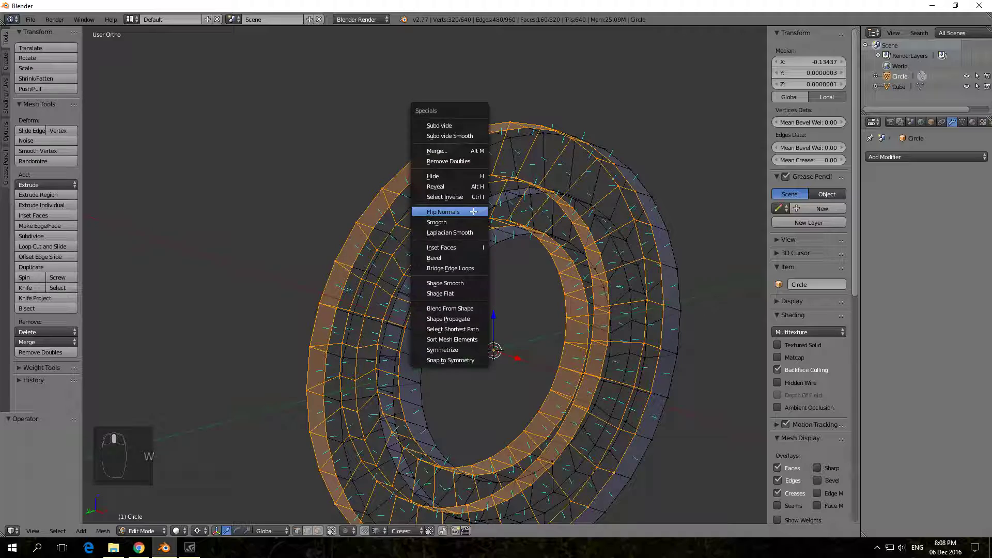
pyautogui.click(473, 210)
pyautogui.scroll(3, 473, 210)
pyautogui.press('Tab')
pyautogui.scroll(-3, 477, 210)
pyautogui.moveTo(465, 217)
pyautogui.mouseDown(button='middle')
pyautogui.moveTo(436, 240)
pyautogui.moveTo(338, 232)
pyautogui.moveTo(449, 204)
pyautogui.moveTo(481, 218)
pyautogui.moveTo(387, 227)
pyautogui.moveTo(402, 229)
pyautogui.moveTo(396, 220)
pyautogui.moveTo(421, 208)
pyautogui.moveTo(444, 208)
pyautogui.moveTo(370, 232)
pyautogui.moveTo(416, 203)
pyautogui.mouseUp(button='middle')
pyautogui.scroll(2, 481, 218)
pyautogui.scroll(1, 479, 205)
pyautogui.scroll(-3, 387, 226)
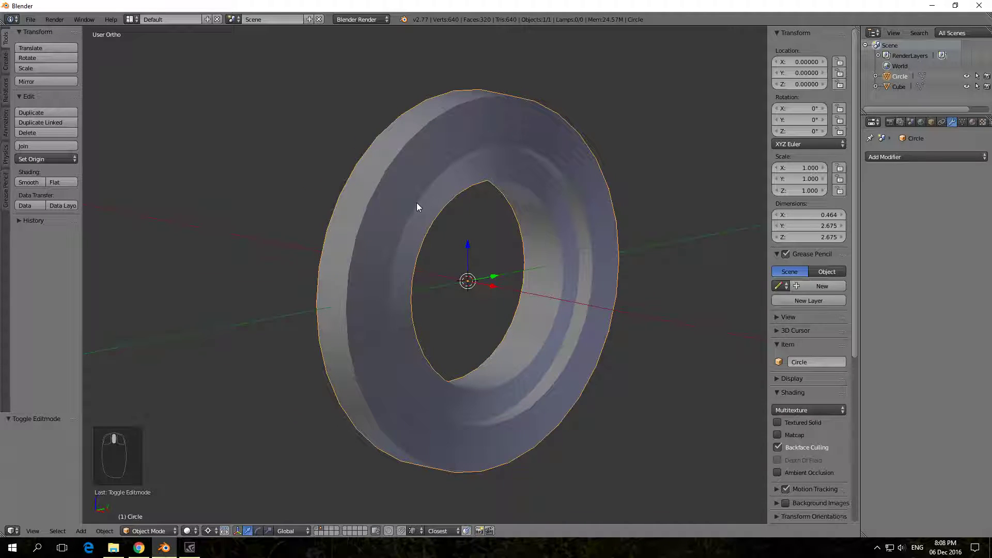
pyautogui.scroll(1, 419, 191)
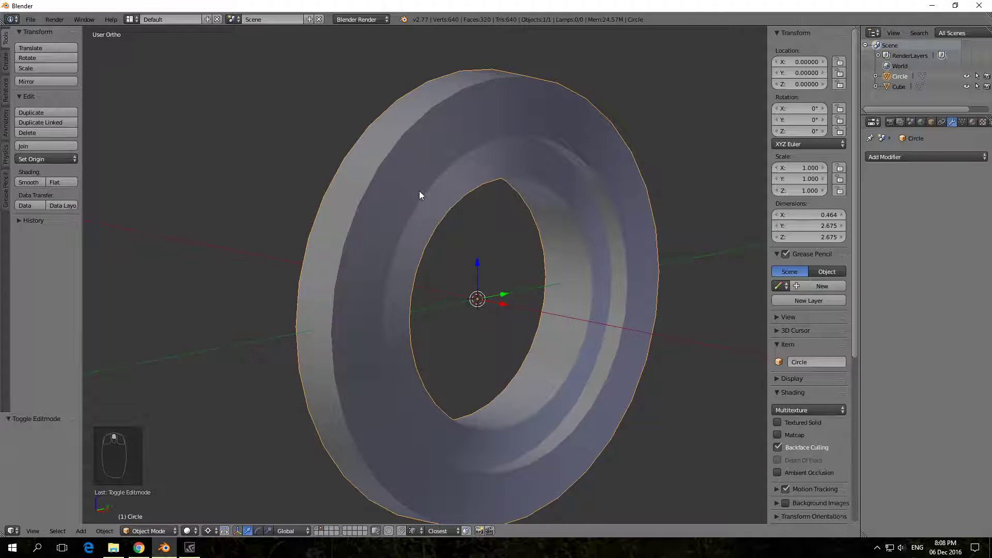
pyautogui.scroll(2, 364, 180)
pyautogui.scroll(-2, 363, 181)
# Orbit the solid ring edge-on, then enter Edit Mode with one half selected and orbit again.
pyautogui.moveTo(363, 181)
pyautogui.mouseDown(button='middle')
pyautogui.moveTo(453, 187)
pyautogui.moveTo(379, 191)
pyautogui.mouseUp(button='middle')
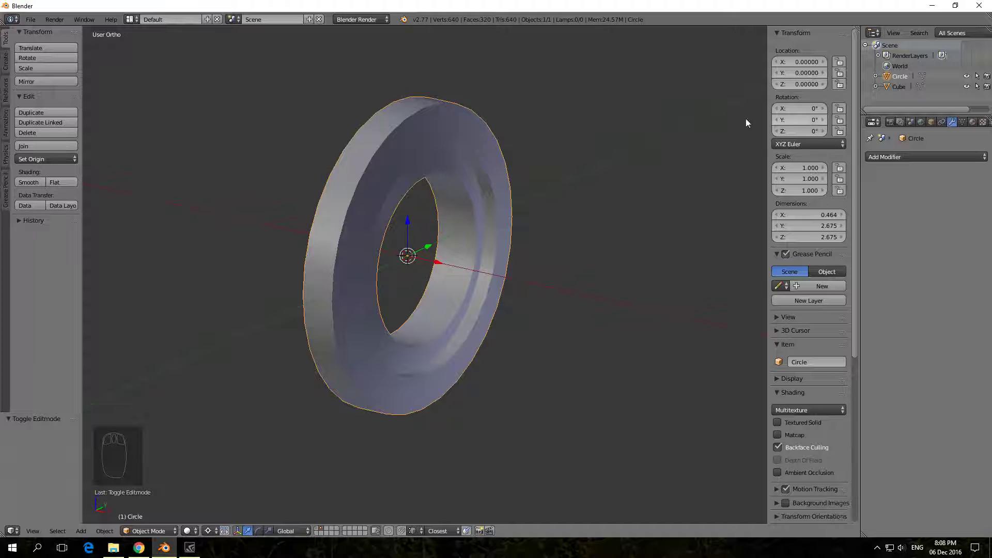
pyautogui.scroll(1, 472, 147)
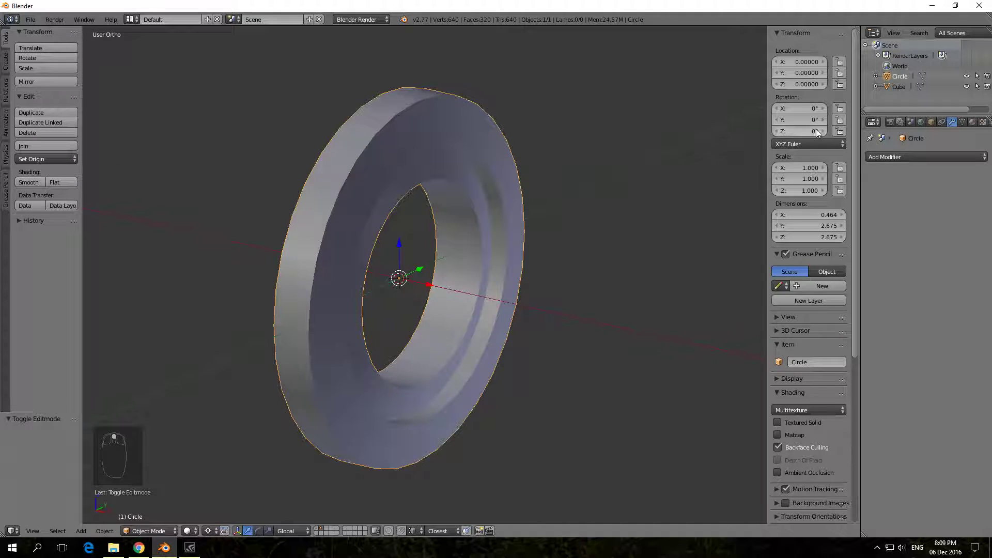
pyautogui.press('Tab')
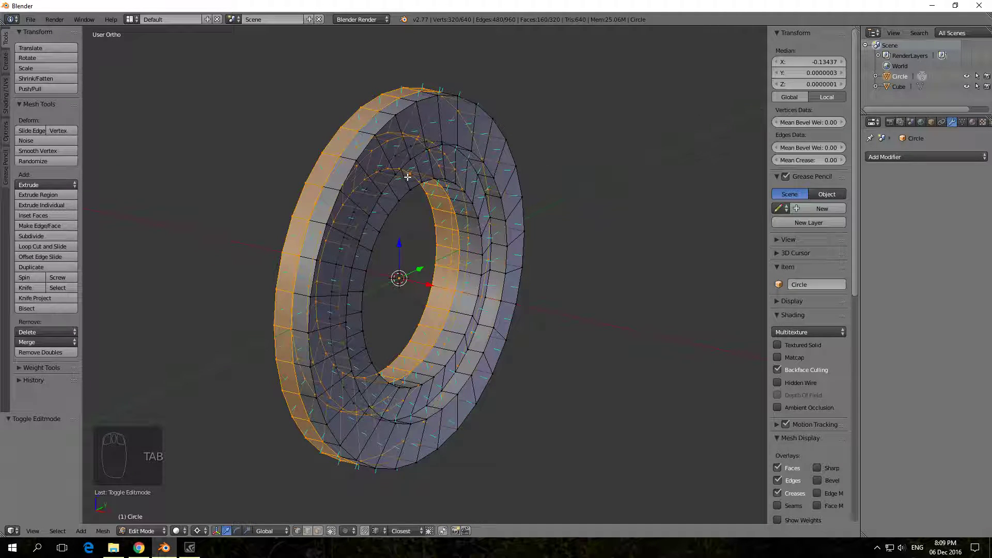
pyautogui.moveTo(412, 179)
pyautogui.mouseDown(button='middle')
pyautogui.moveTo(372, 186)
pyautogui.moveTo(425, 172)
pyautogui.moveTo(394, 219)
pyautogui.moveTo(404, 209)
pyautogui.mouseUp(button='middle')
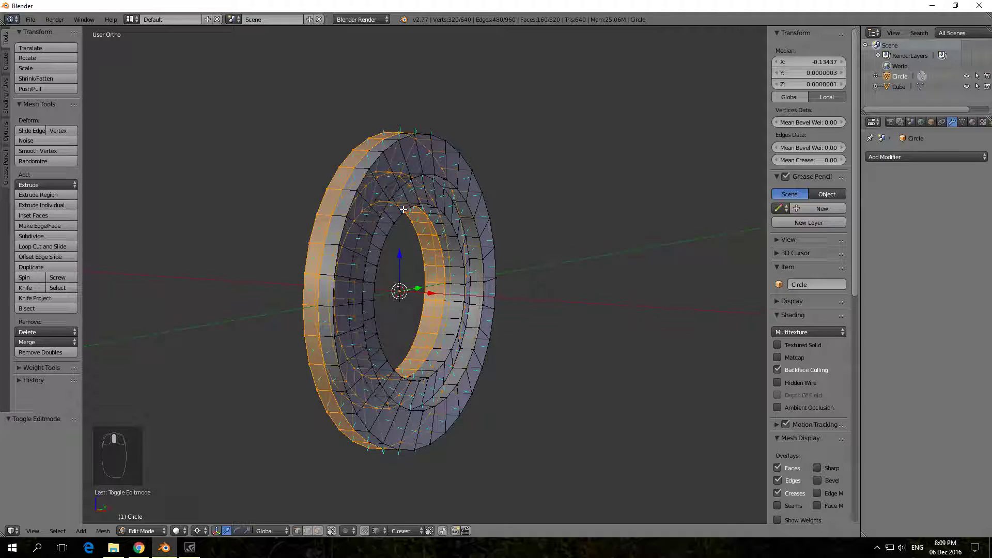